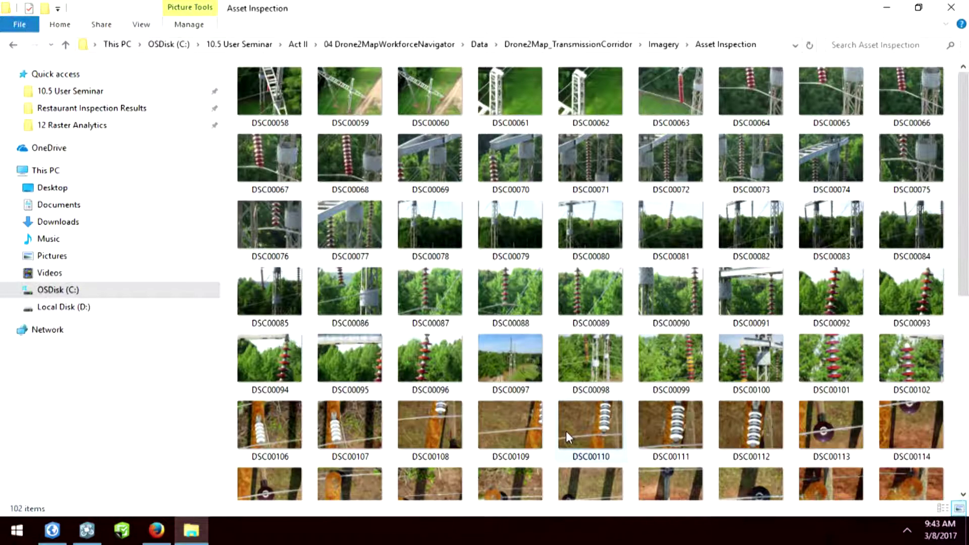
- Bring up Drone2Map's Create New Project page after browsing the 102 Asset Inspection photos
click(87, 530)
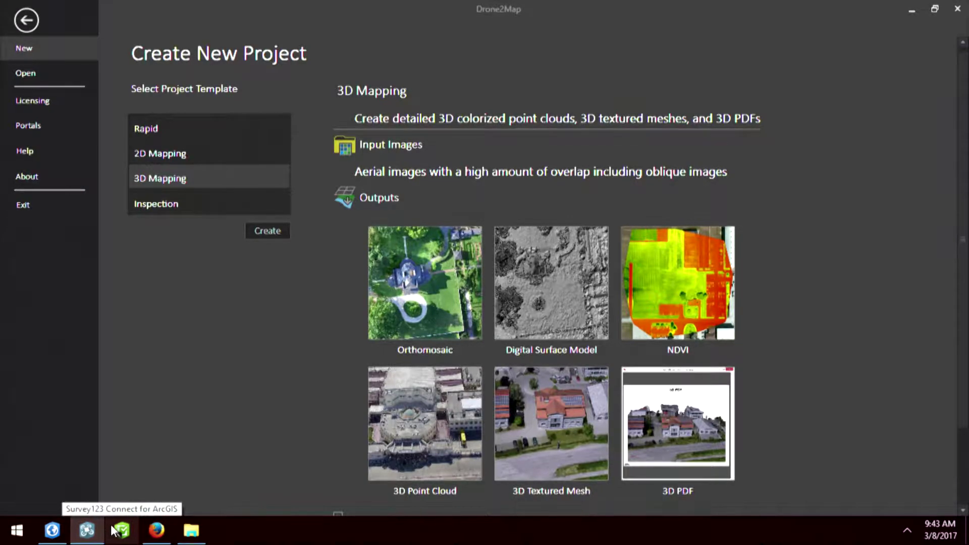
- Compare the Rapid and 2D Mapping templates, then create a project from 3D Mapping
click(201, 130)
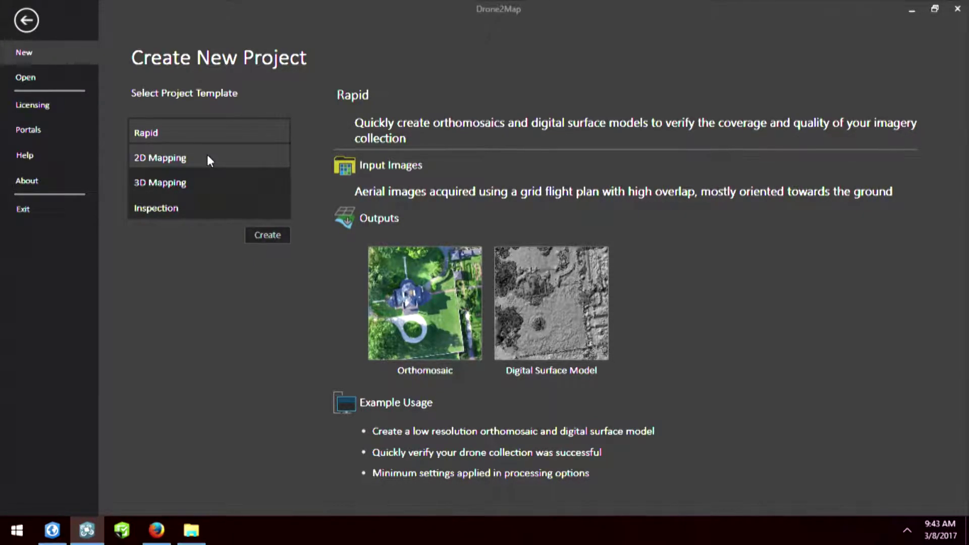
click(208, 156)
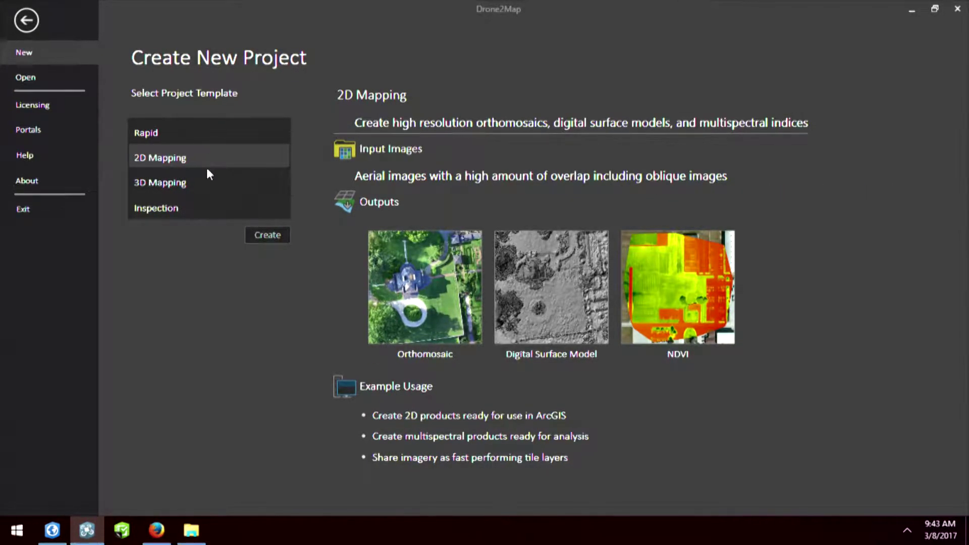
click(204, 183)
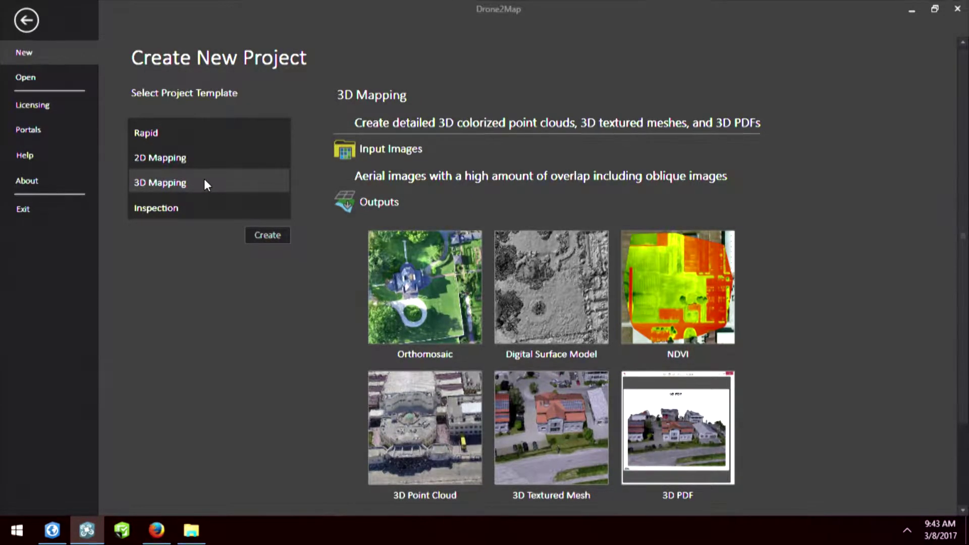
click(268, 244)
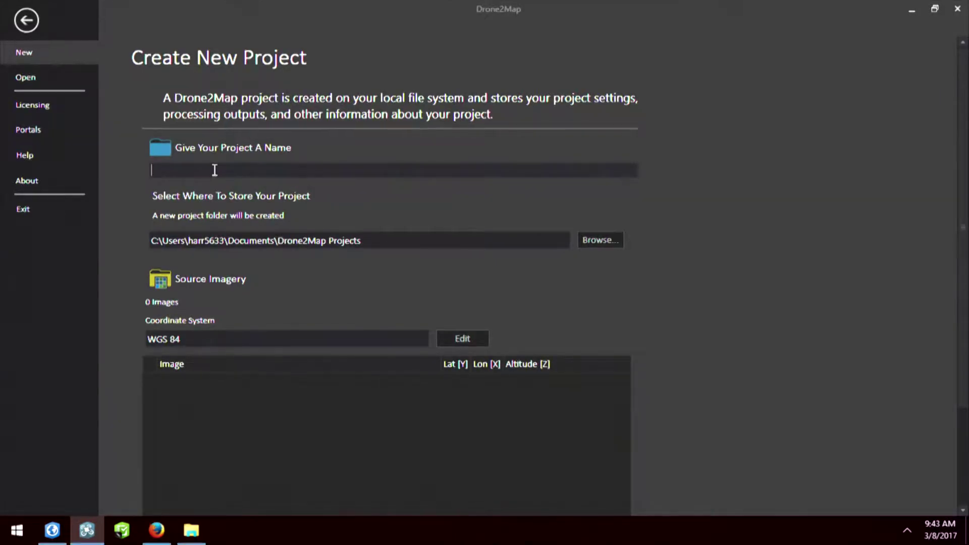
- Name the project PowerPoleInspections and add the Asset Inspection image folder
text(PowerPoleInspections)
scroll(884, 335, down, 3)
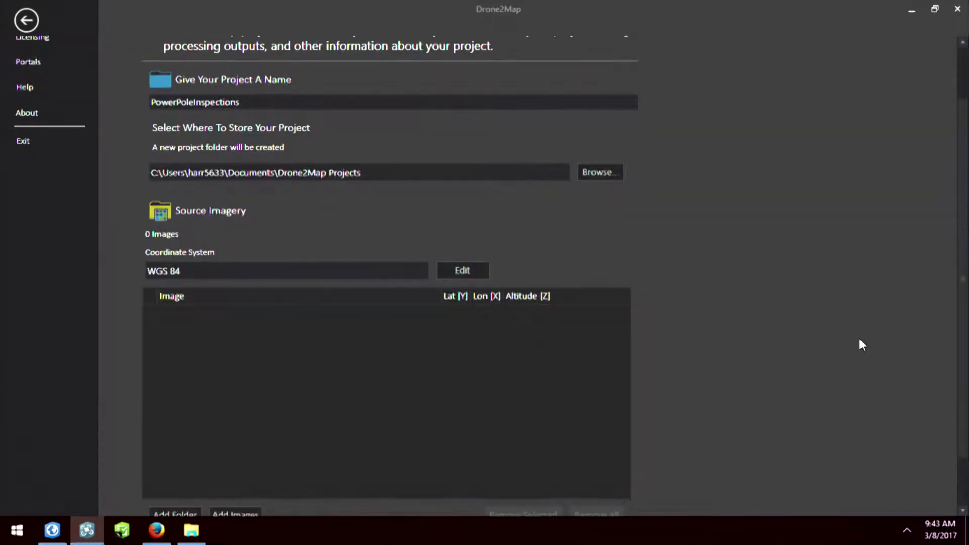
click(174, 464)
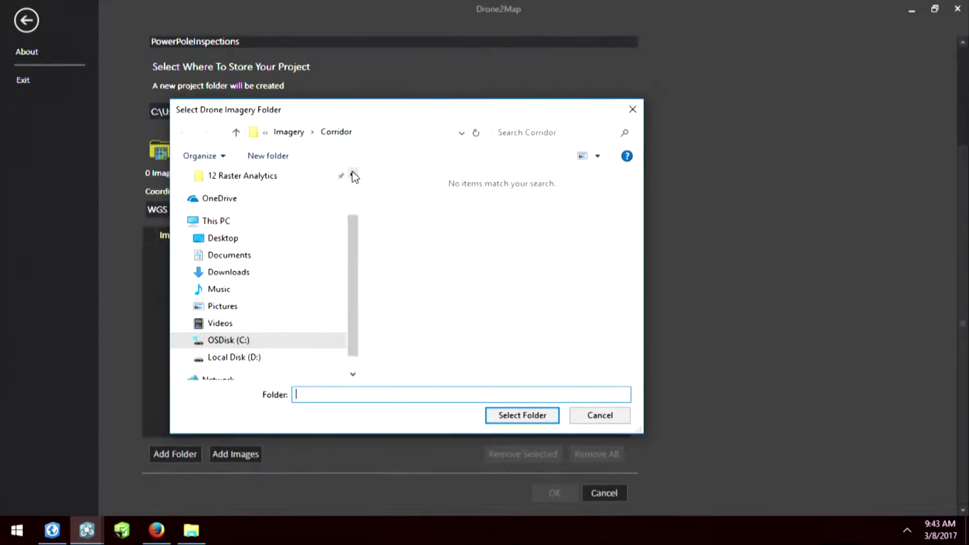
click(236, 133)
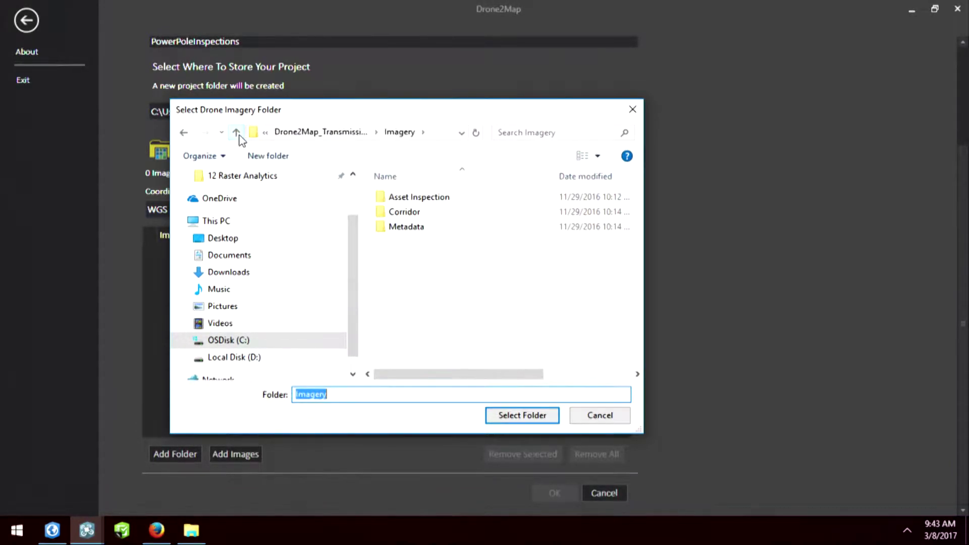
click(453, 201)
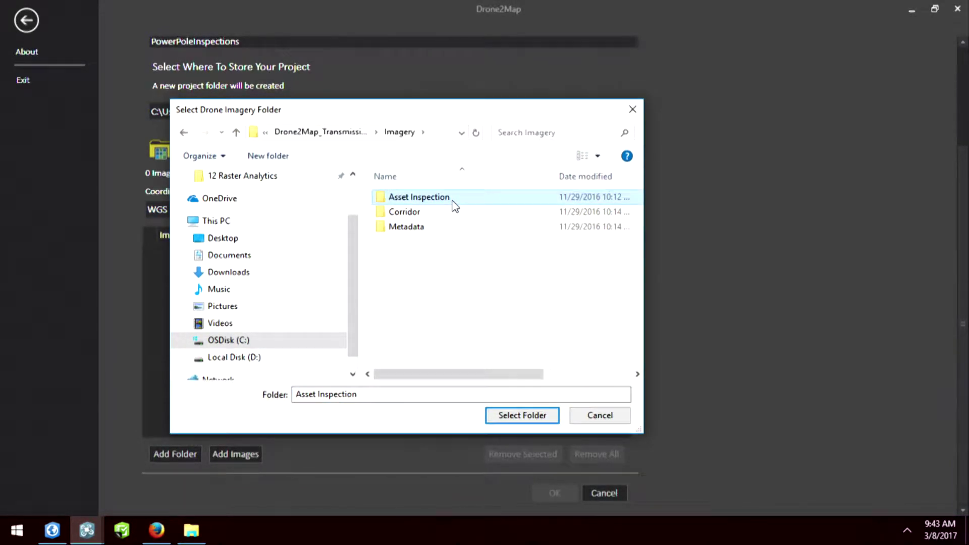
click(523, 415)
- Add the Corridor image folder, bringing the source images to 297
scroll(92, 351, down, 3)
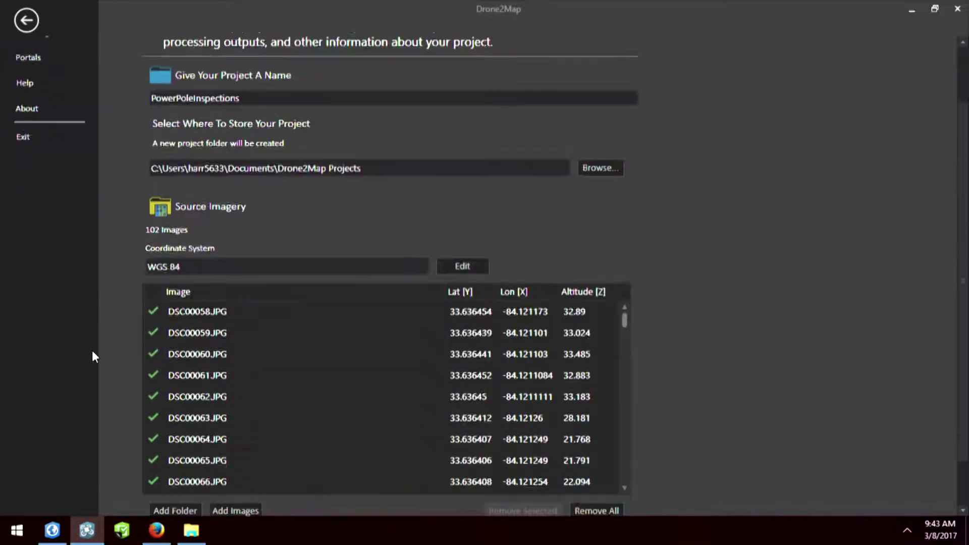
click(171, 462)
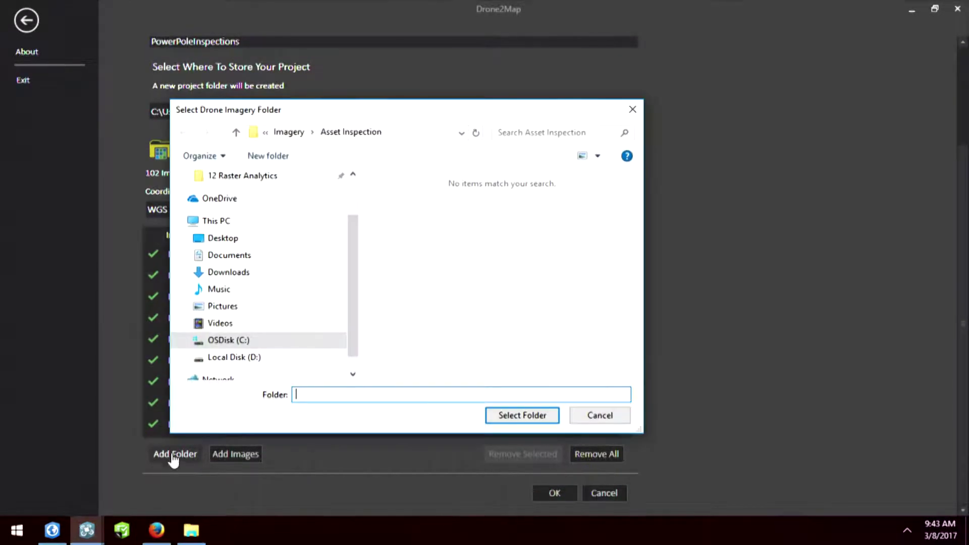
click(236, 133)
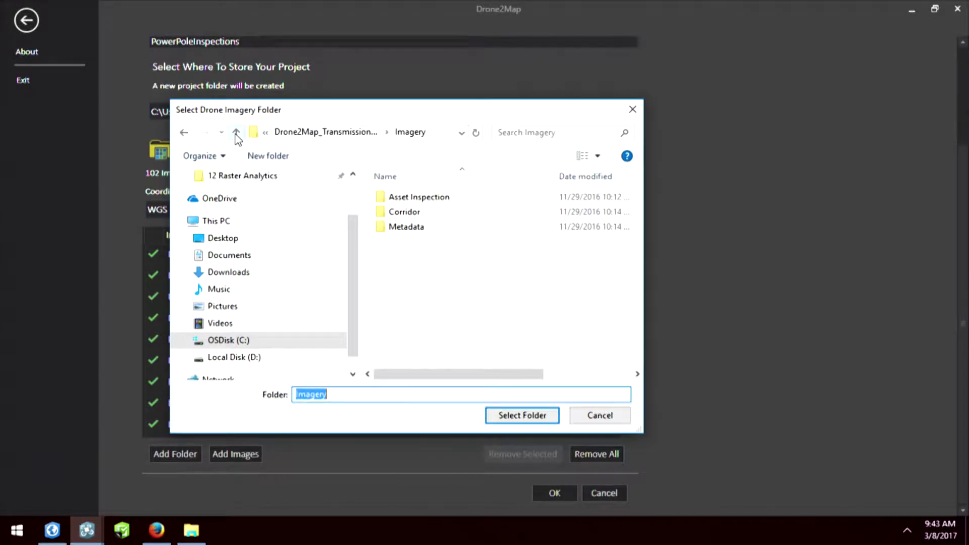
click(410, 211)
click(522, 415)
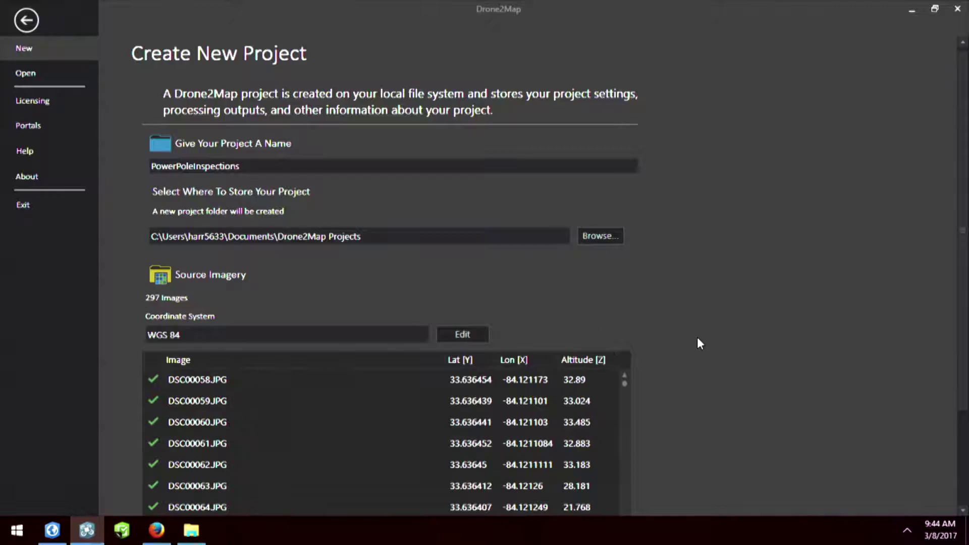
scroll(694, 334, down, 3)
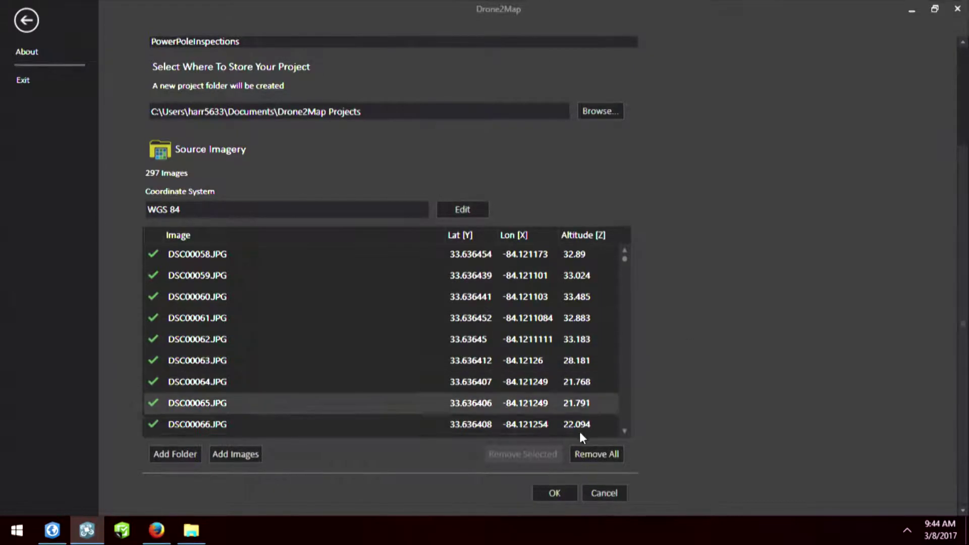
- Create the project and preview photo DSC00166.JPG from its map point
click(556, 494)
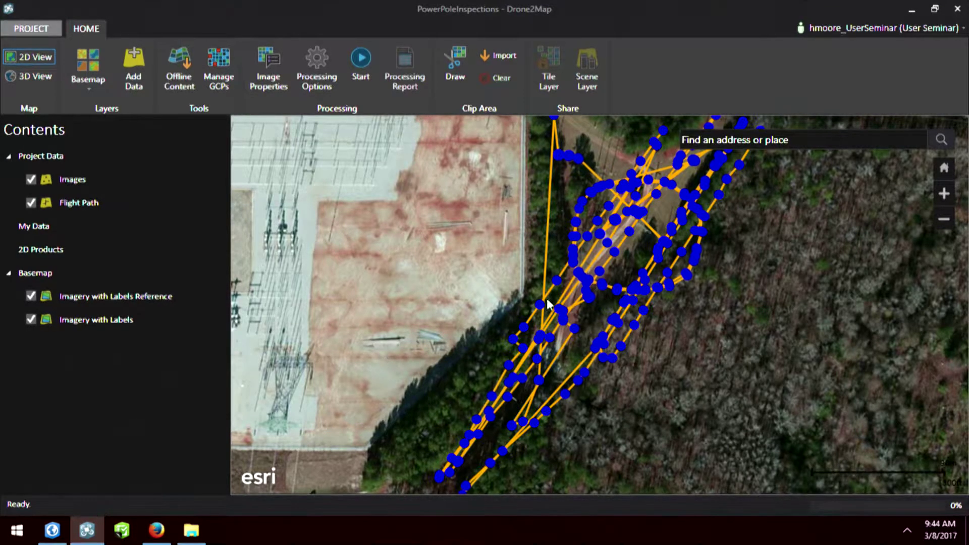
click(589, 296)
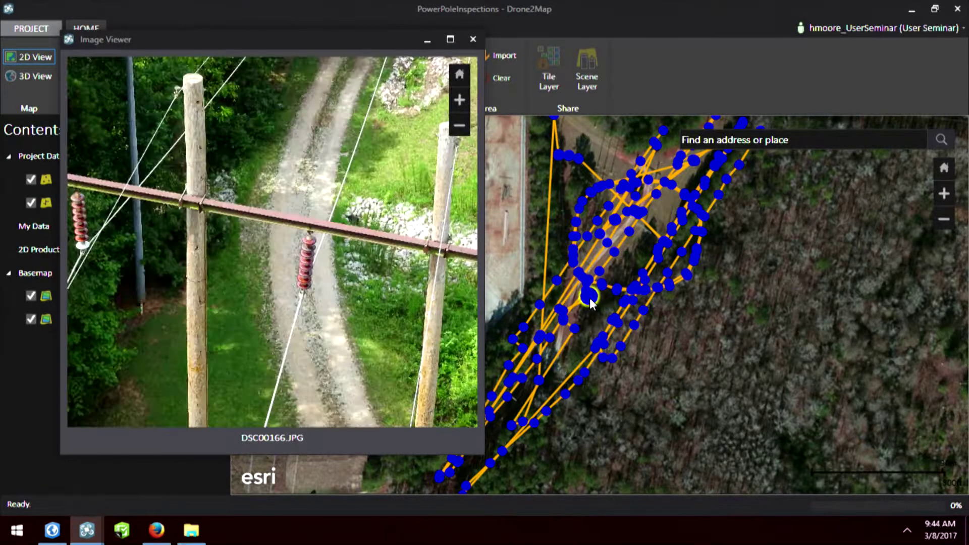
click(474, 43)
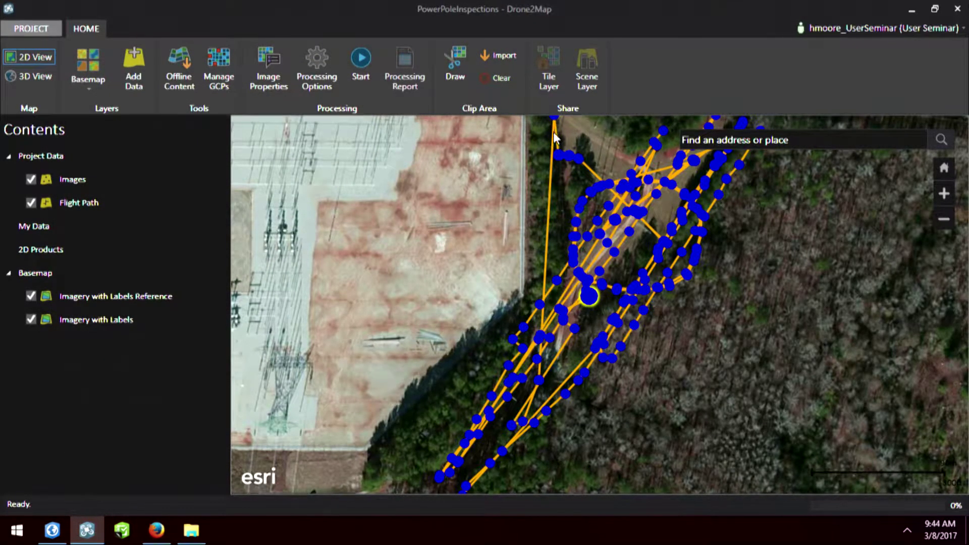
- Reframe the map over the flight path and switch to a 3D scene
drag(650, 357, 702, 400)
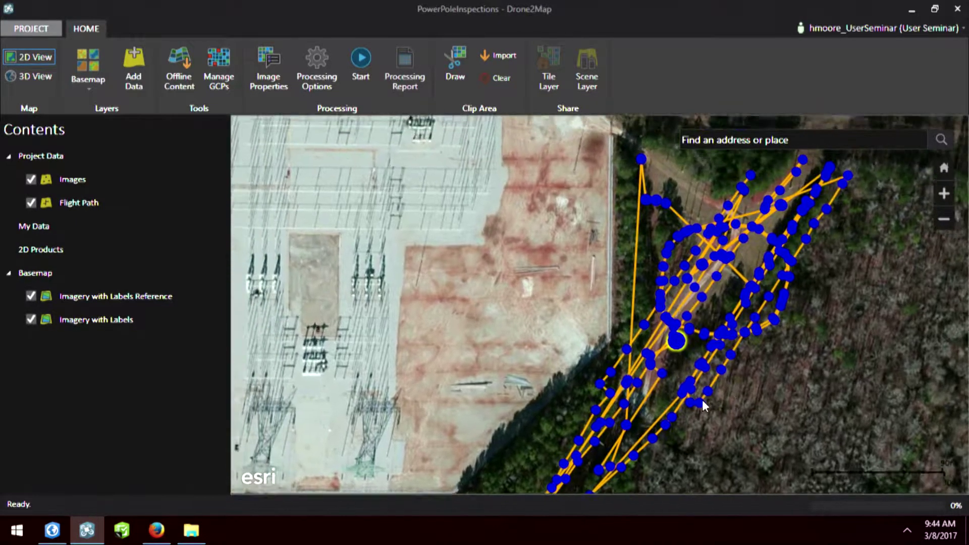
drag(727, 294, 653, 338)
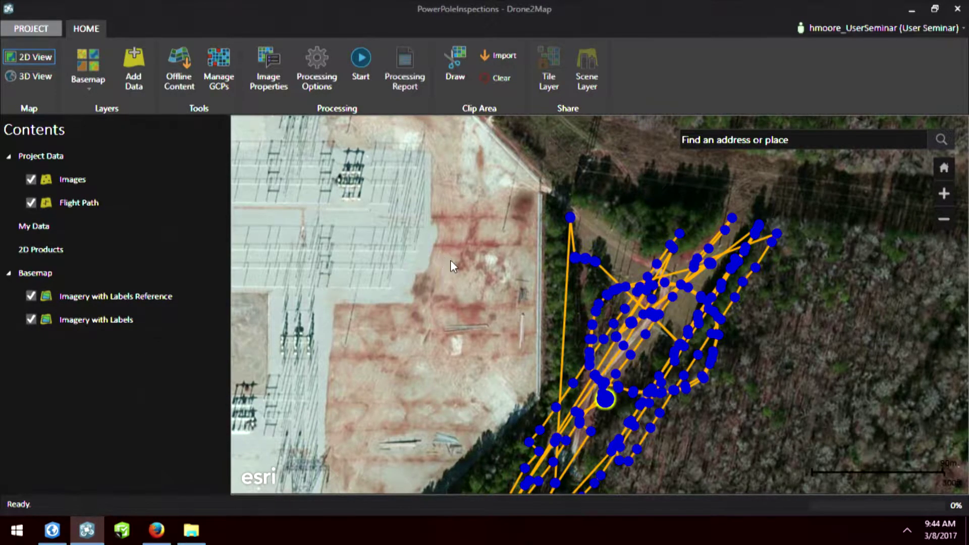
click(35, 79)
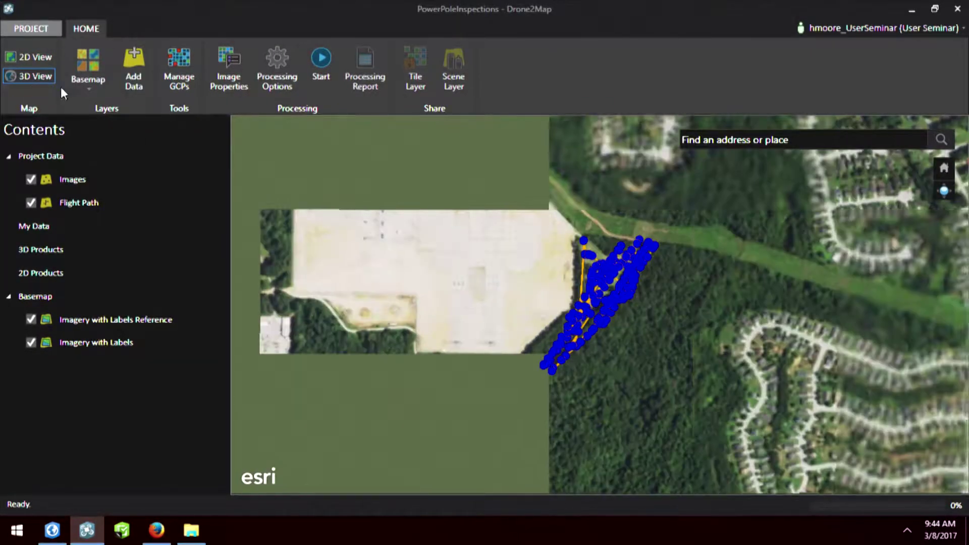
- Zoom and tilt onto the tower, reviewing insulator photos DSC00081, DSC00088 and DSC00093
scroll(559, 304, up, 5)
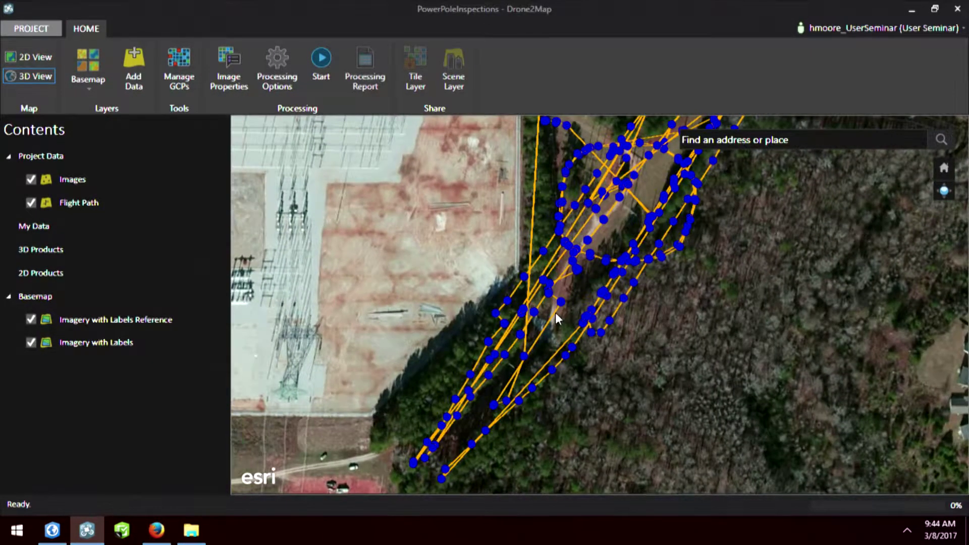
drag(556, 313, 610, 216)
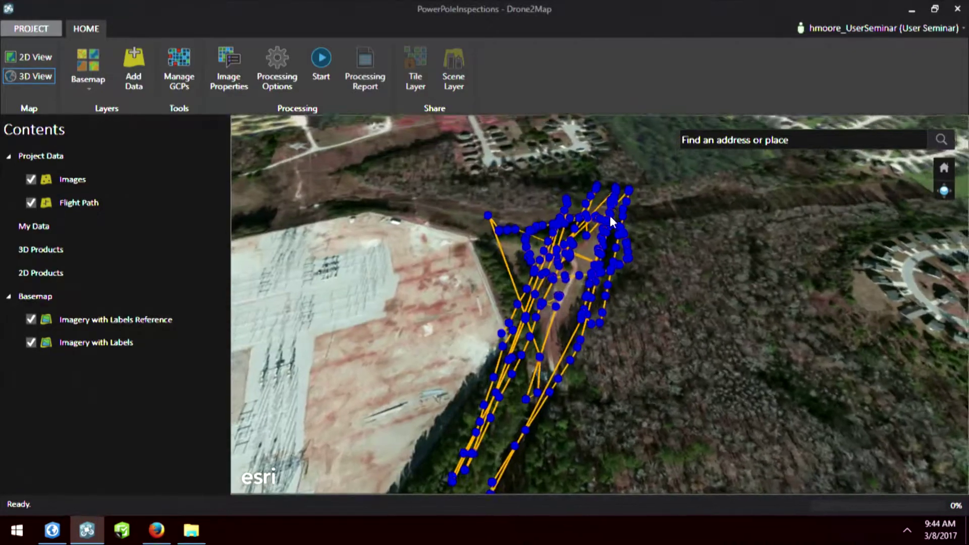
scroll(556, 280, up, 6)
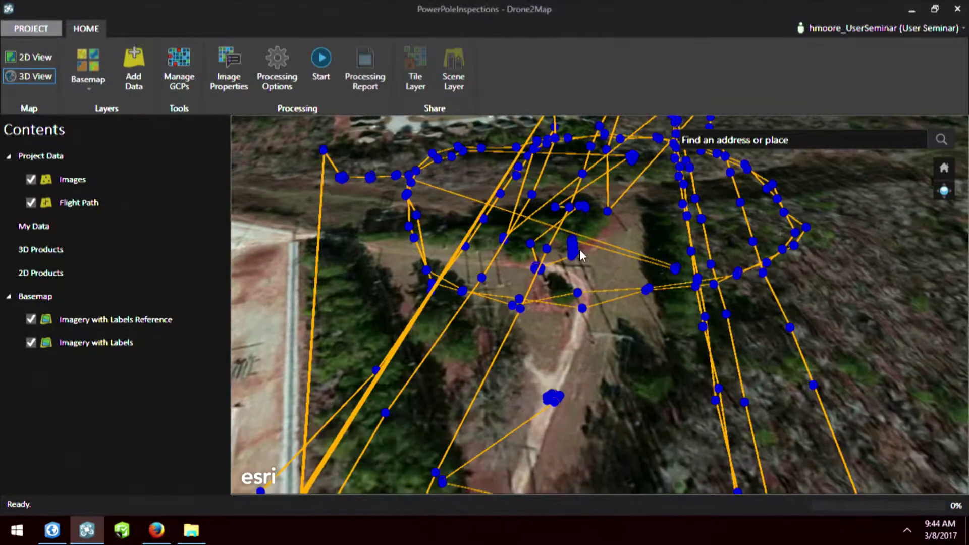
scroll(578, 252, up, 5)
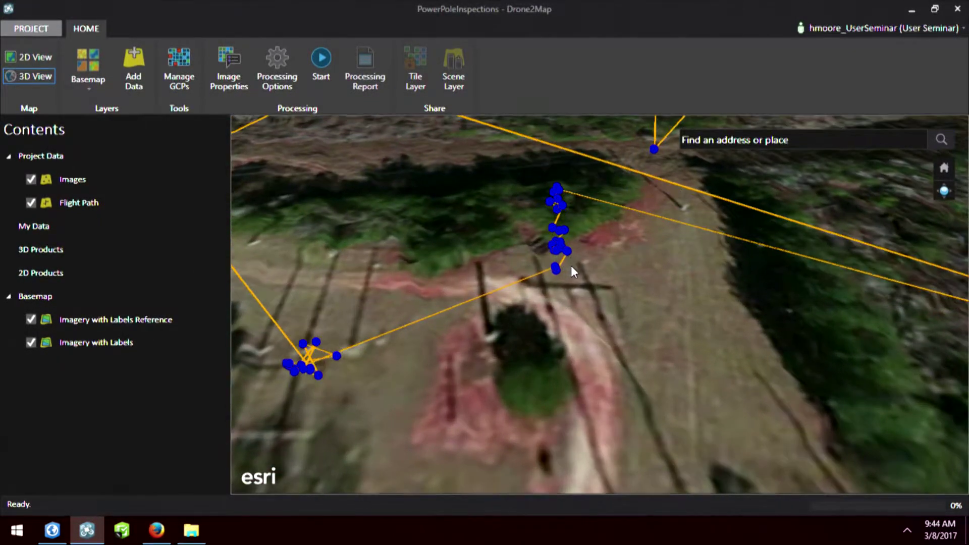
click(568, 250)
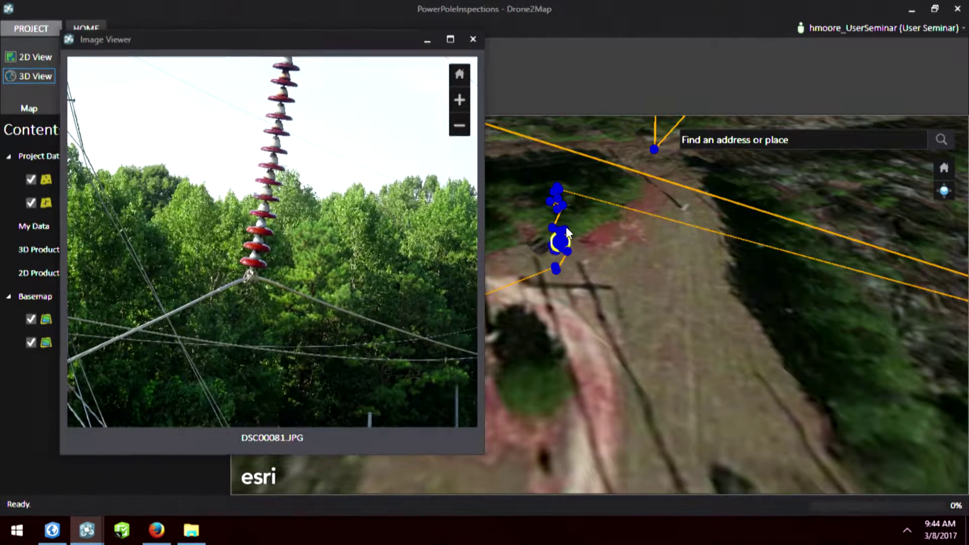
click(566, 228)
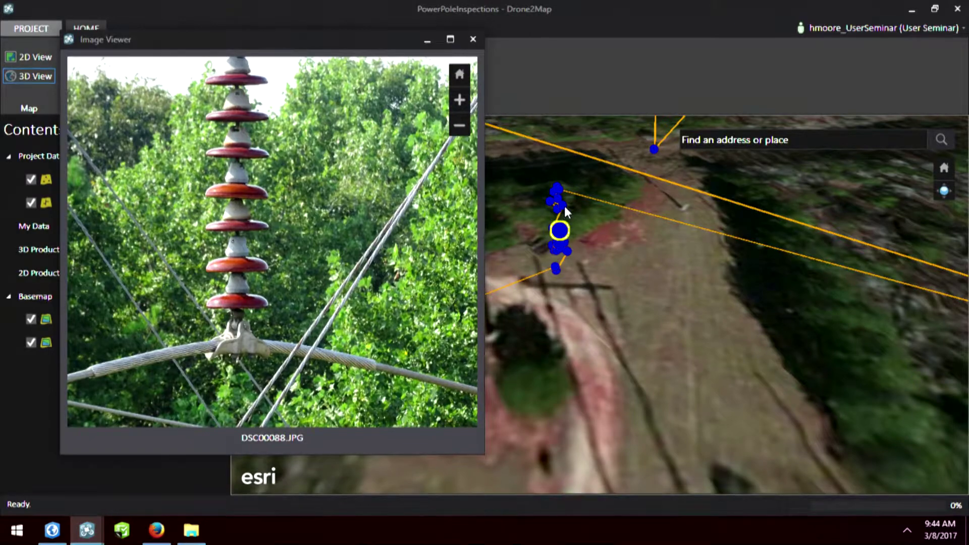
click(564, 206)
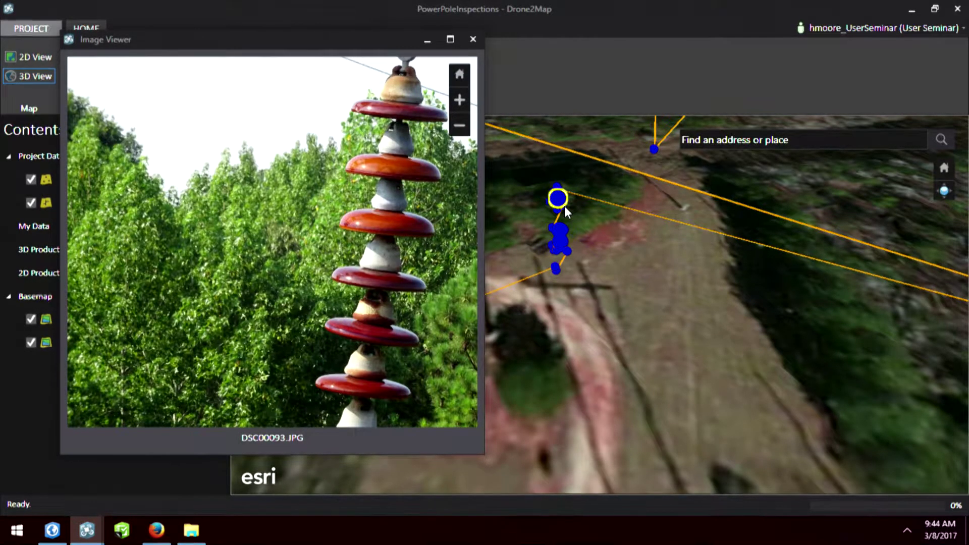
click(474, 39)
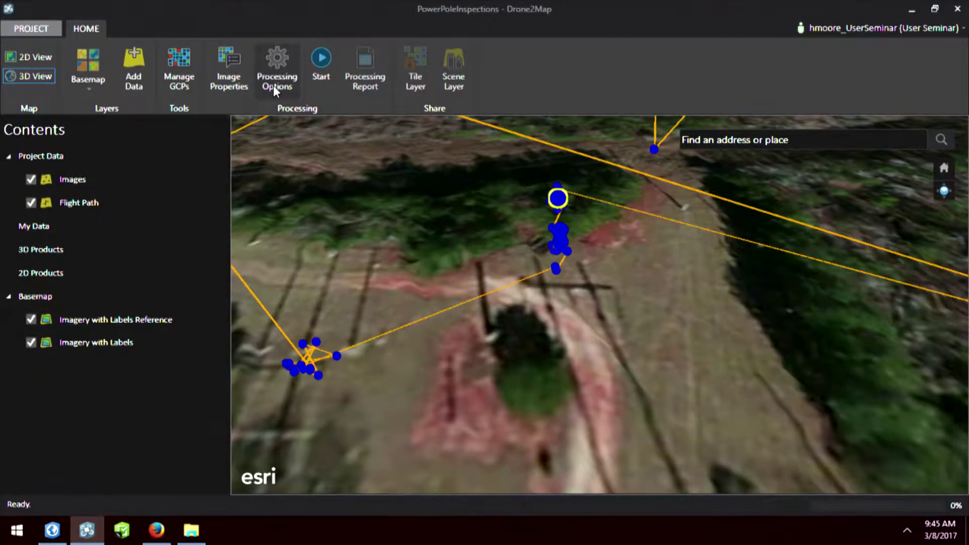
click(273, 85)
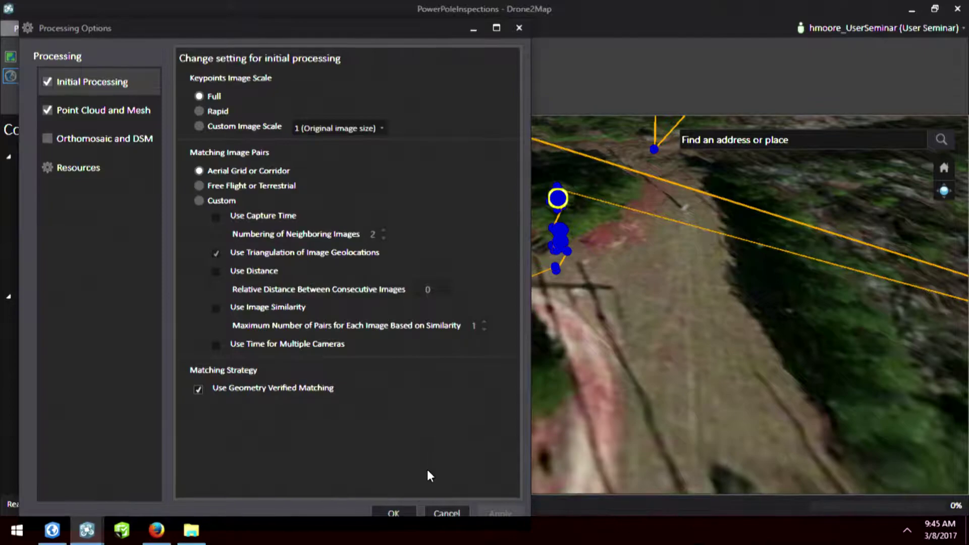
click(438, 513)
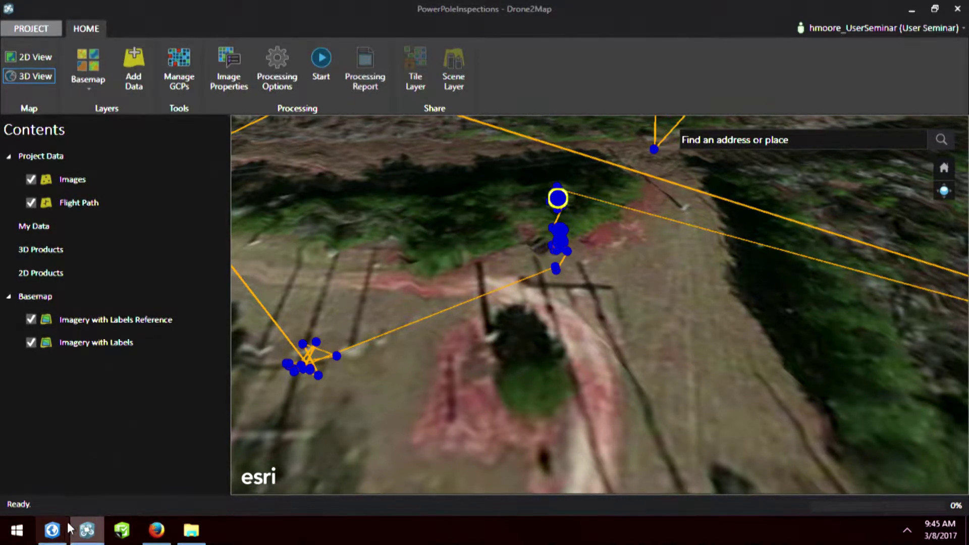
- Zoom and orbit ArcGIS Pro's scene around the tower's flight lines, then go to the Drone Tower Inspections web app
click(52, 530)
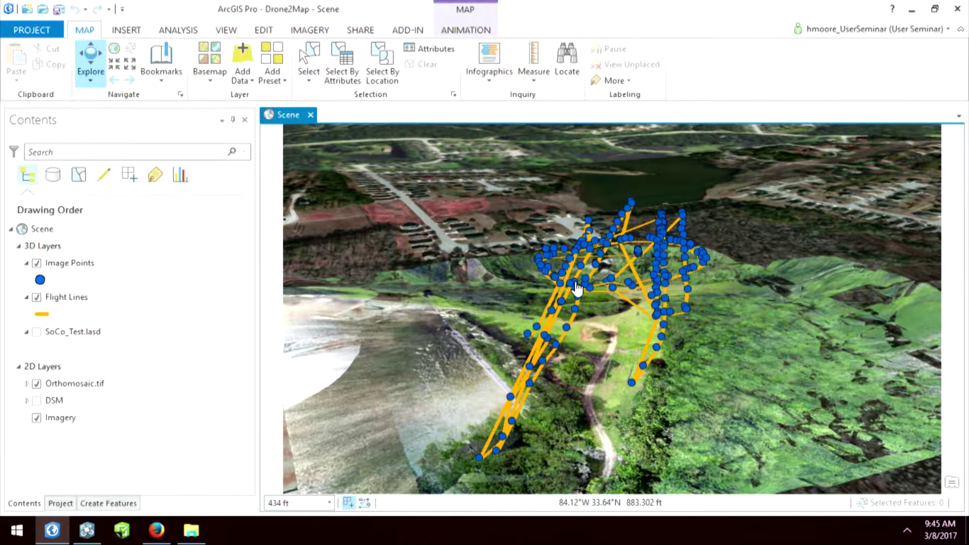
scroll(581, 295, up, 5)
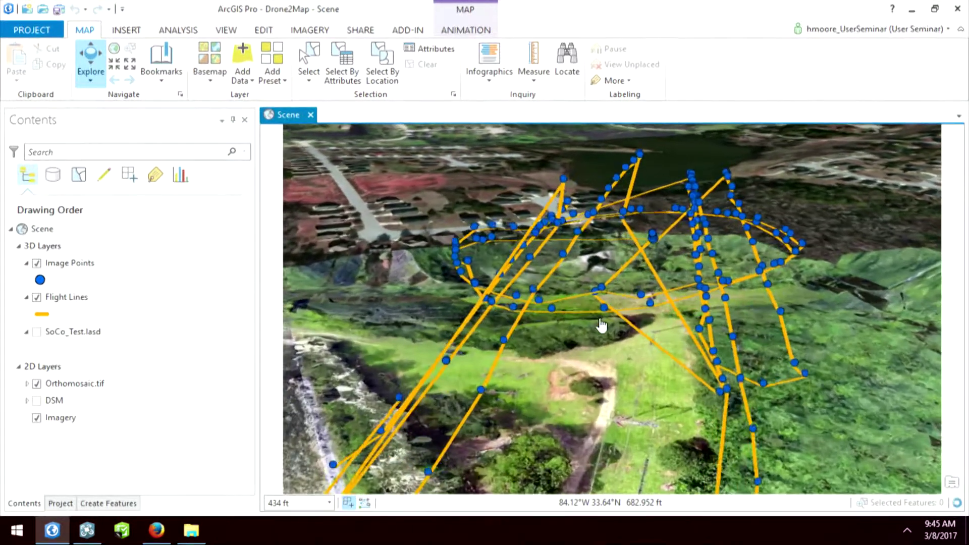
scroll(595, 321, up, 2)
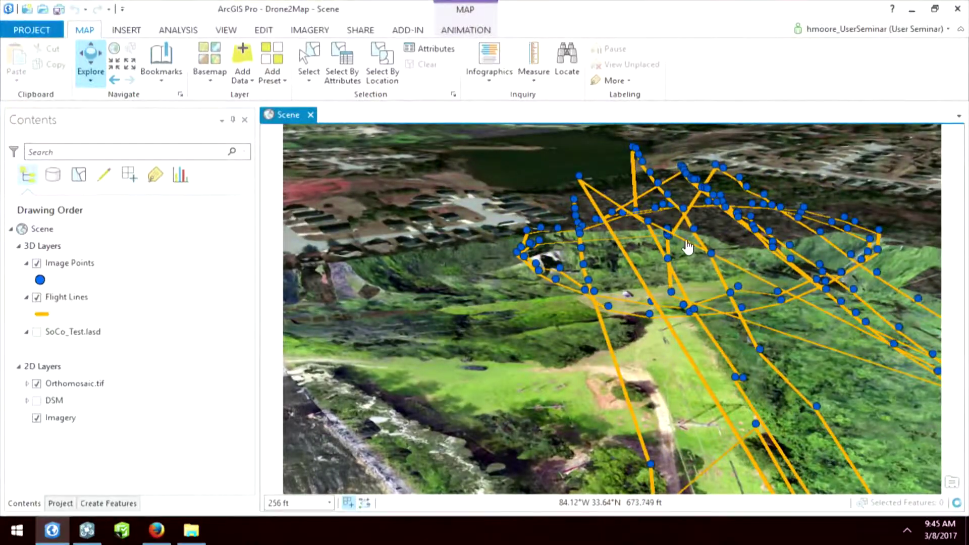
scroll(676, 247, up, 3)
scroll(639, 260, up, 2)
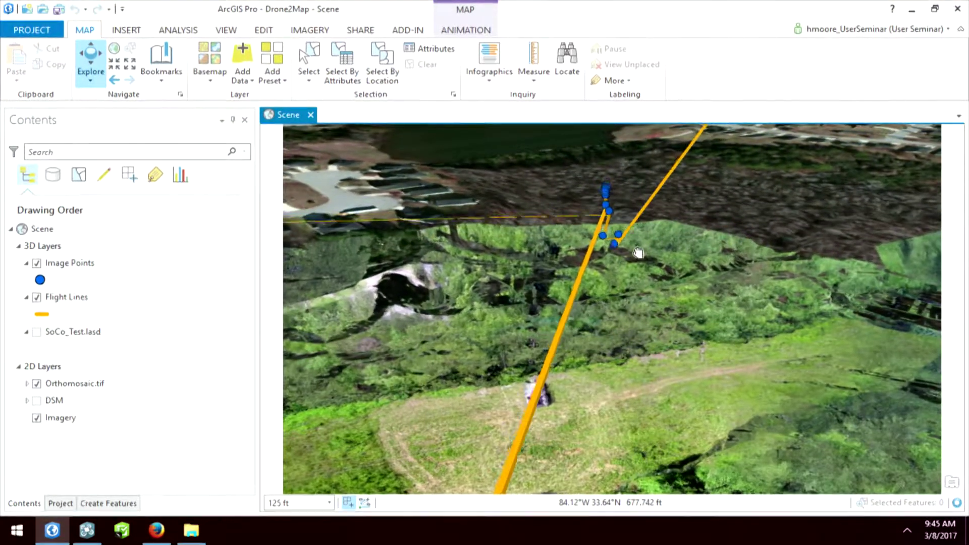
scroll(640, 271, down, 2)
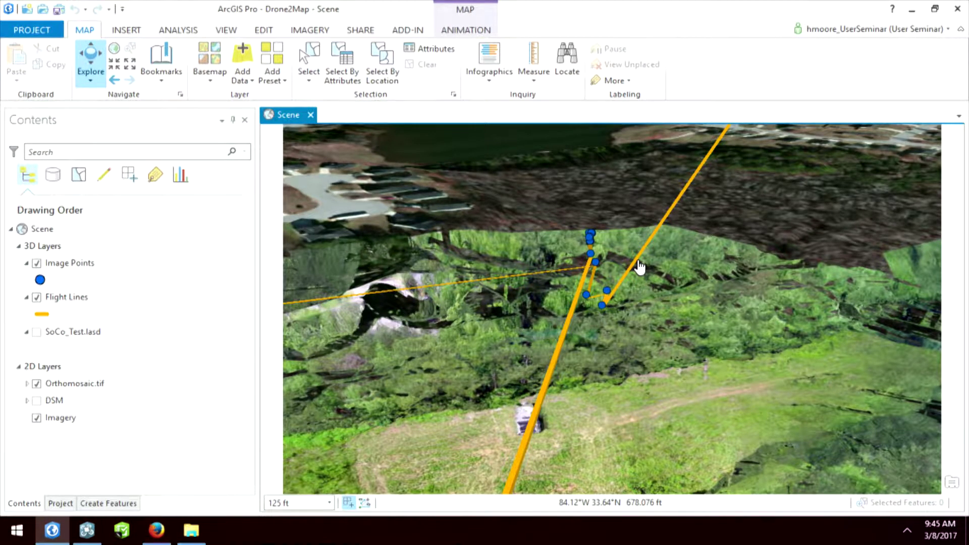
scroll(639, 266, down, 3)
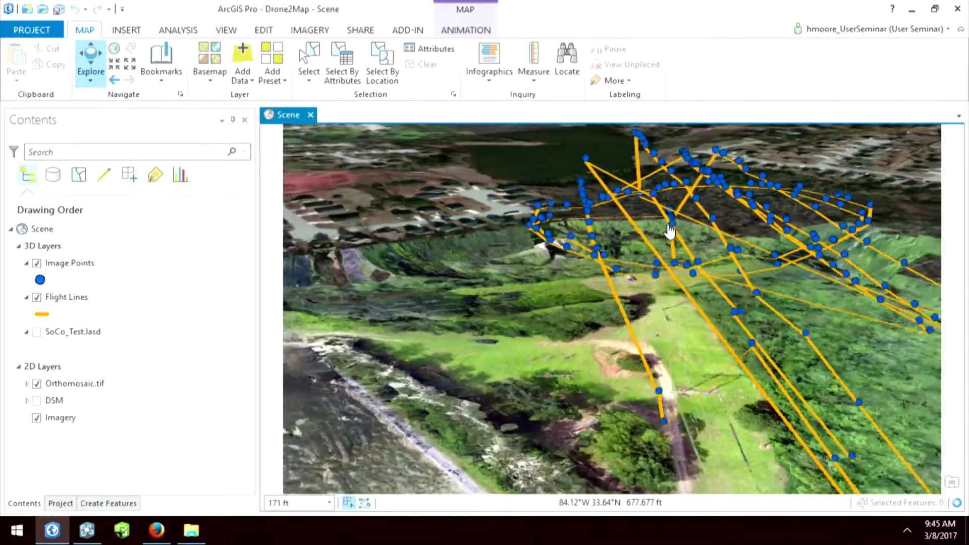
scroll(670, 232, down, 3)
drag(693, 235, 690, 227)
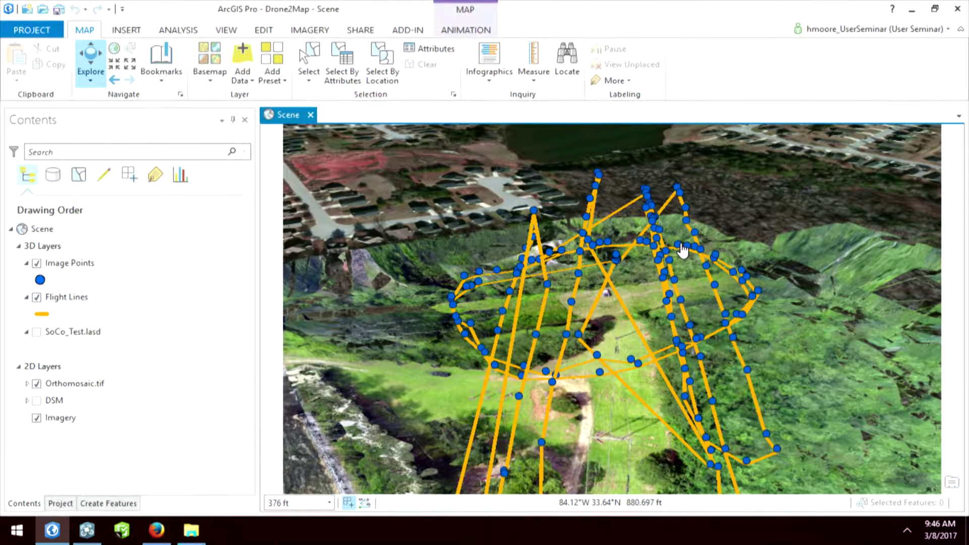
click(163, 531)
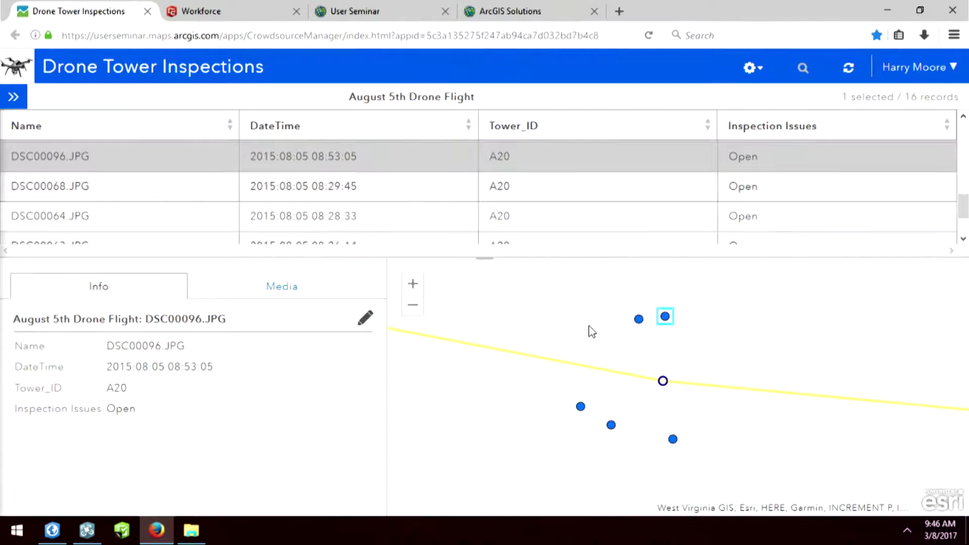
click(667, 319)
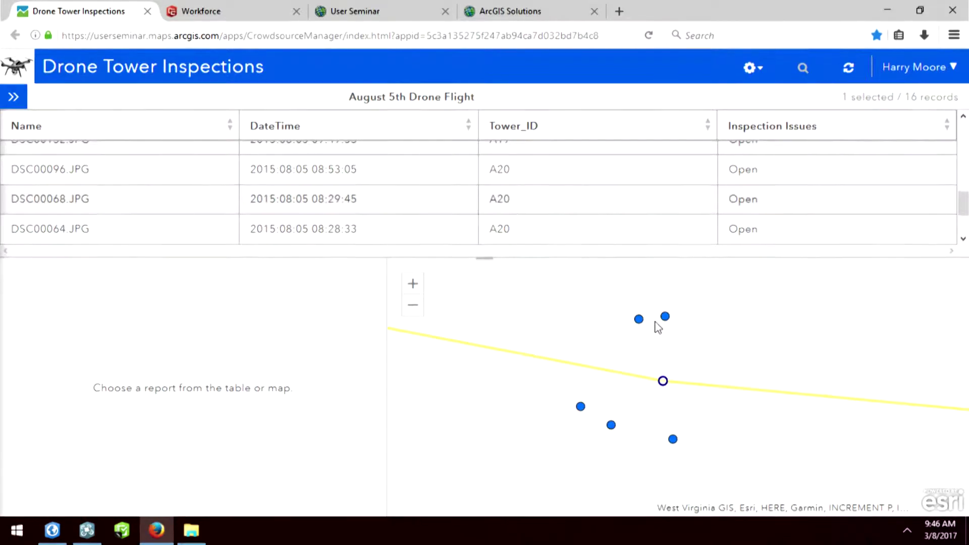
click(665, 319)
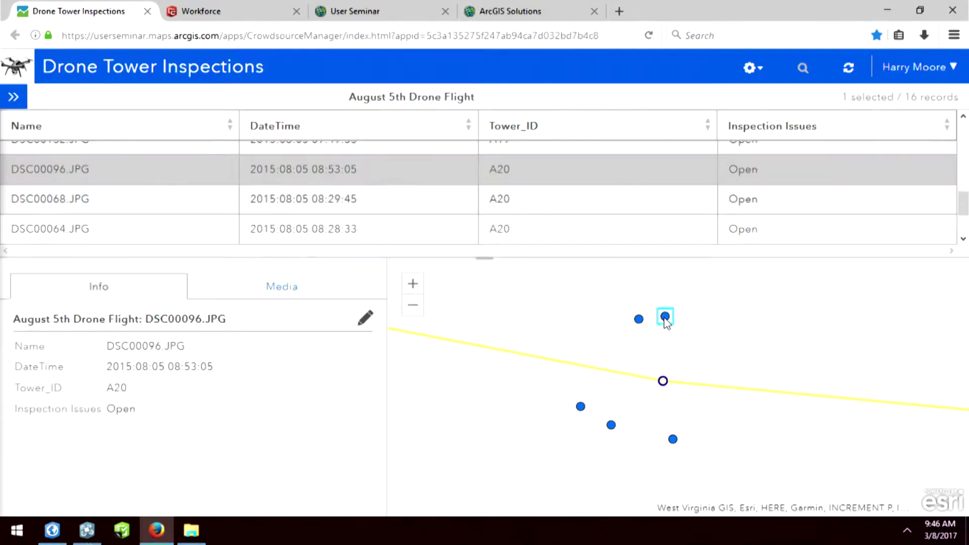
click(296, 289)
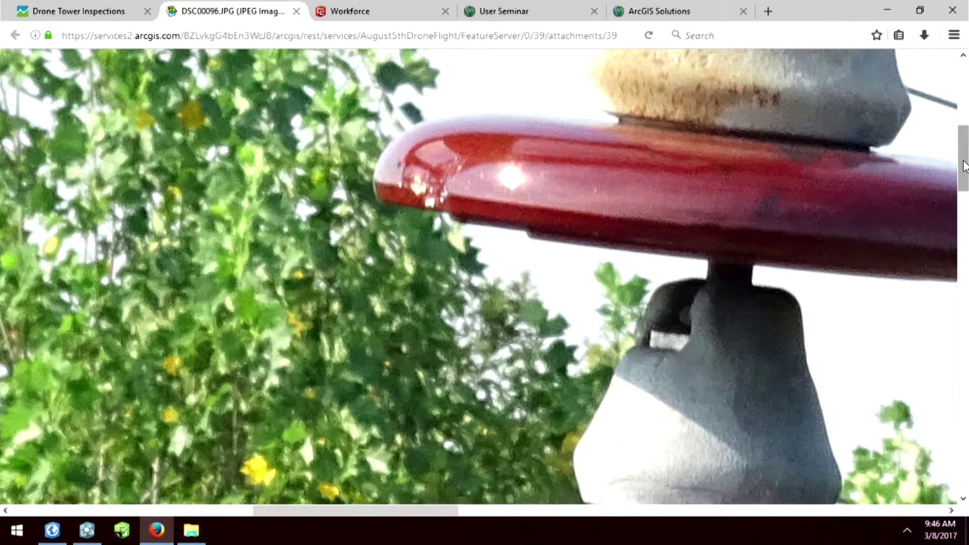
scroll(966, 167, down, 5)
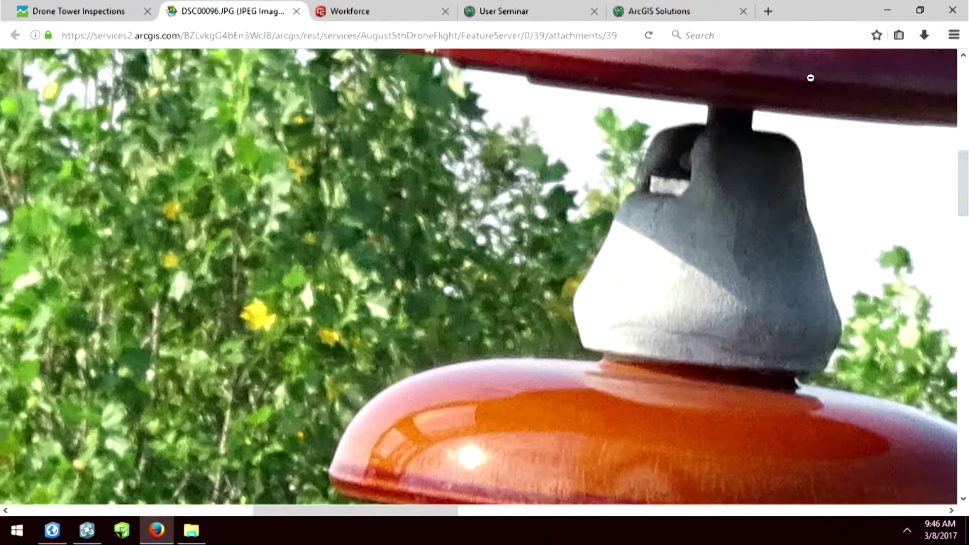
click(297, 11)
click(114, 301)
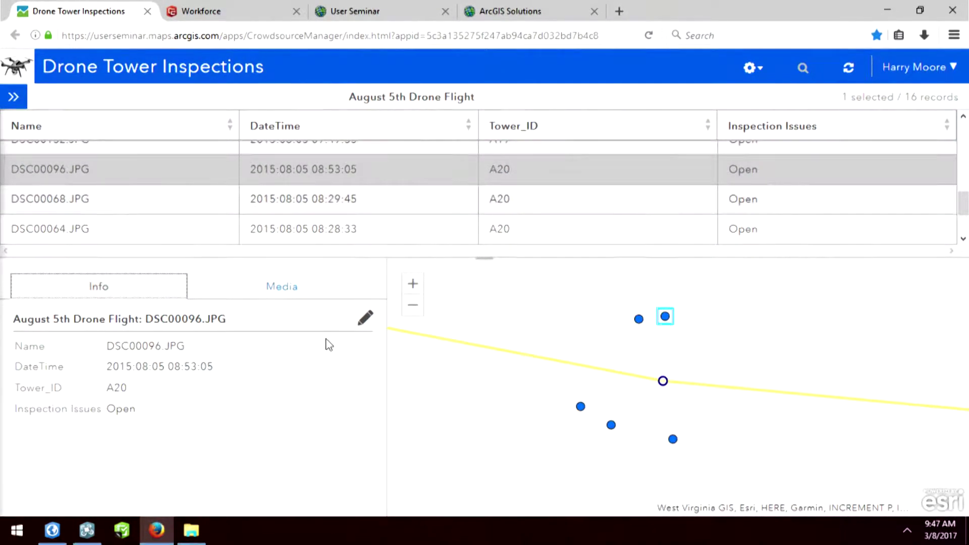
- Set DSC00096.JPG's Inspection Issues to Issue and save the record
click(365, 318)
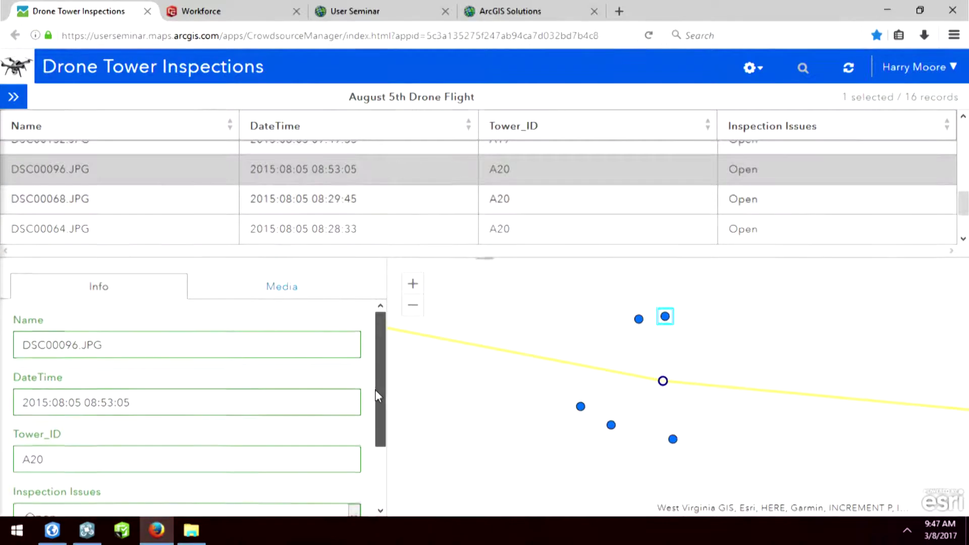
drag(379, 396, 379, 454)
click(354, 441)
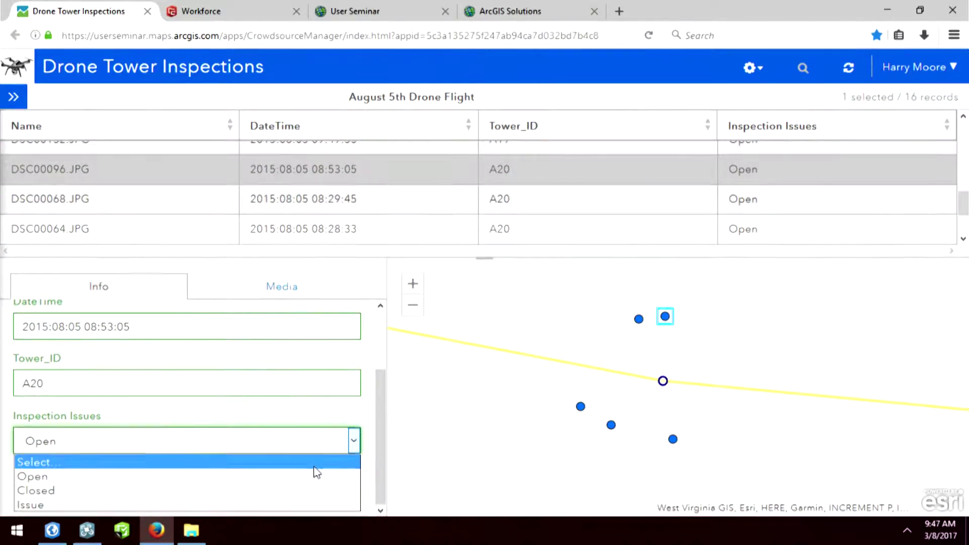
click(237, 505)
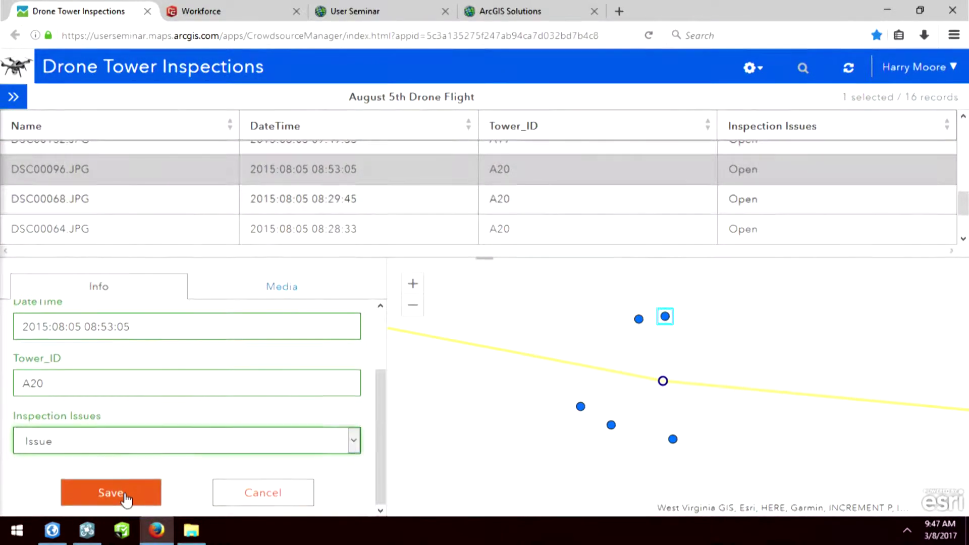
click(126, 498)
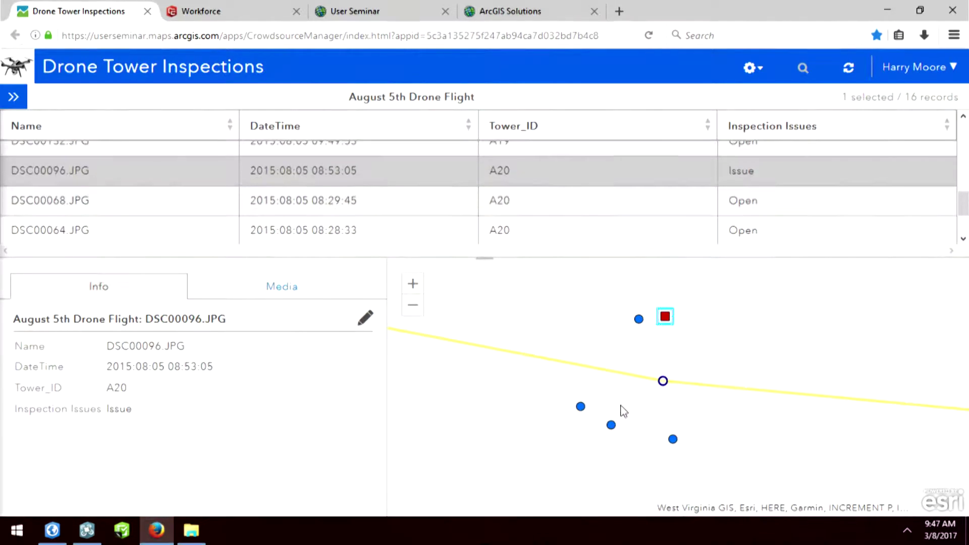
- View DSC00068.JPG's insulator photo at full resolution, then show its attribute details
click(611, 427)
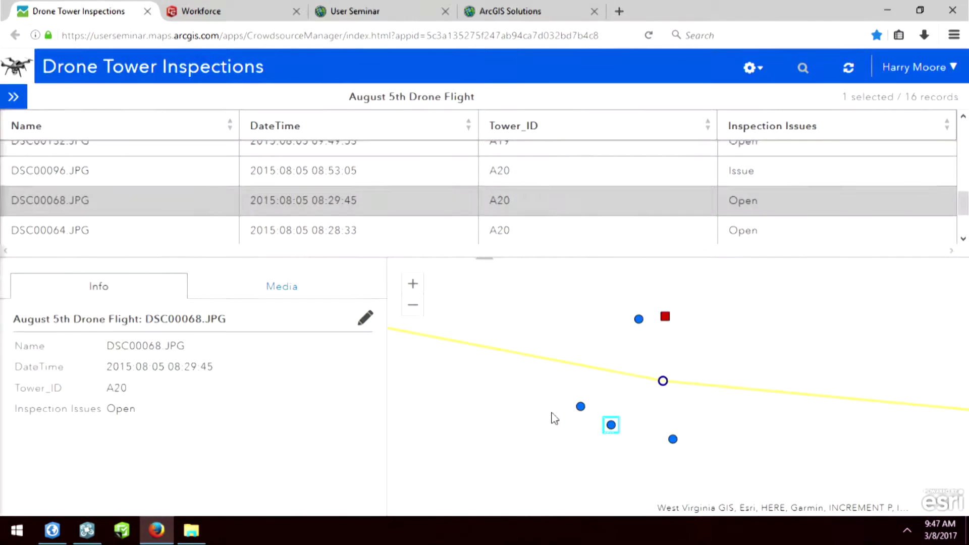
click(280, 296)
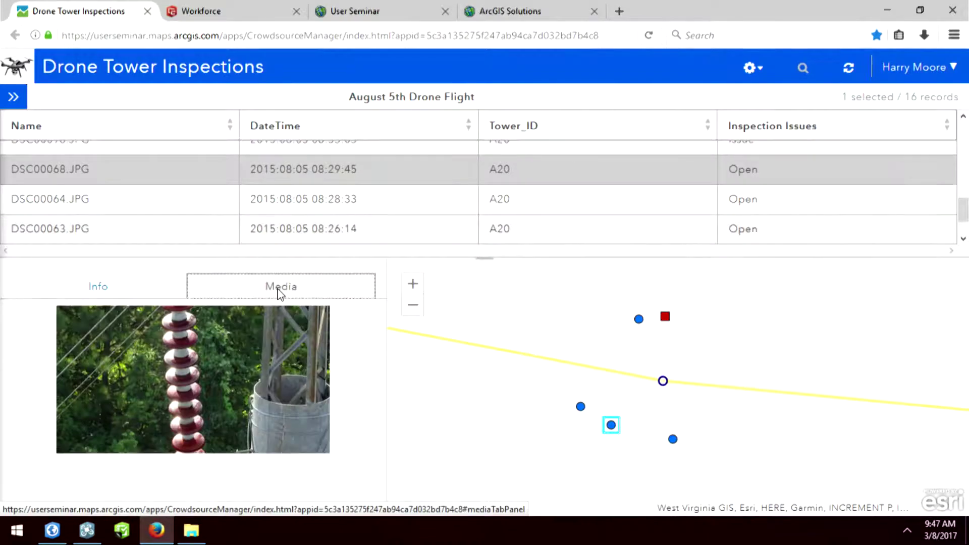
click(234, 369)
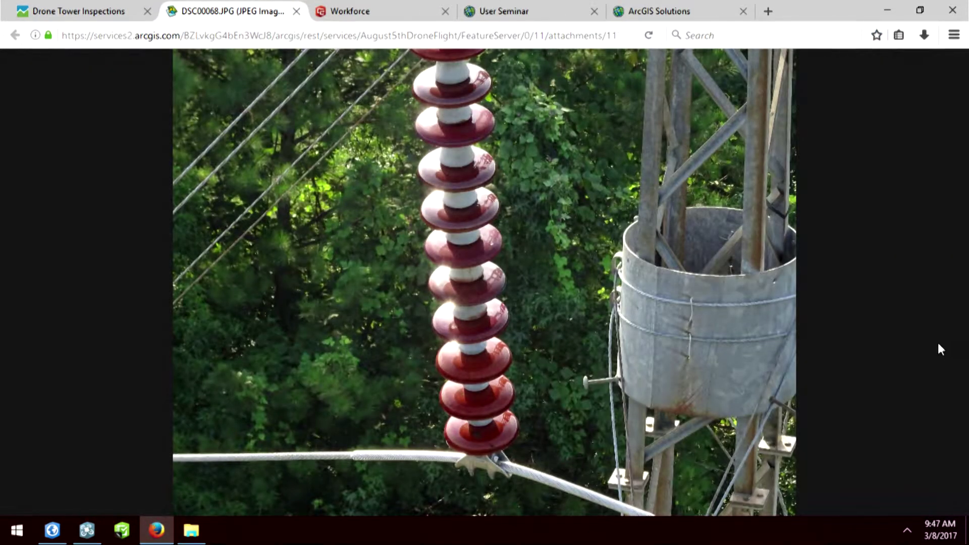
click(462, 254)
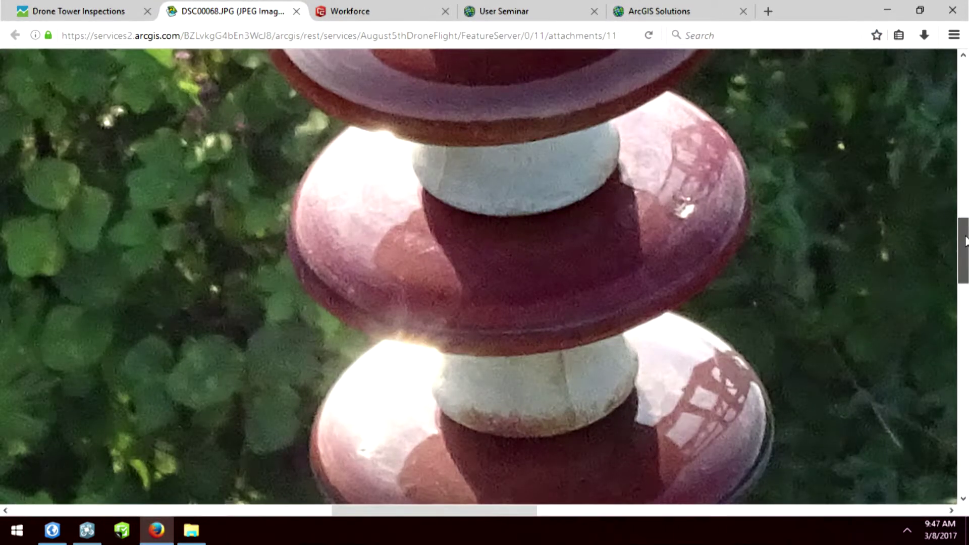
drag(963, 240, 967, 59)
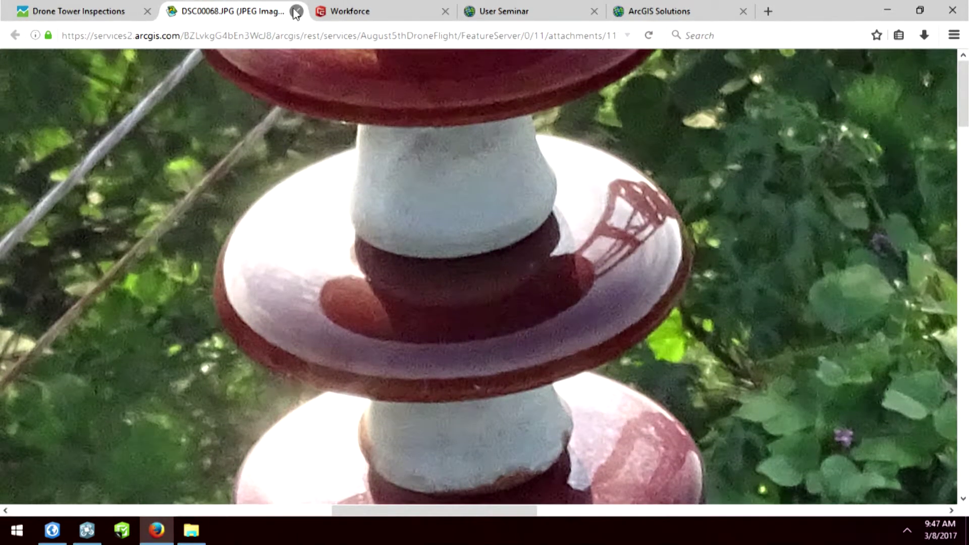
key(ctrl+w)
click(96, 286)
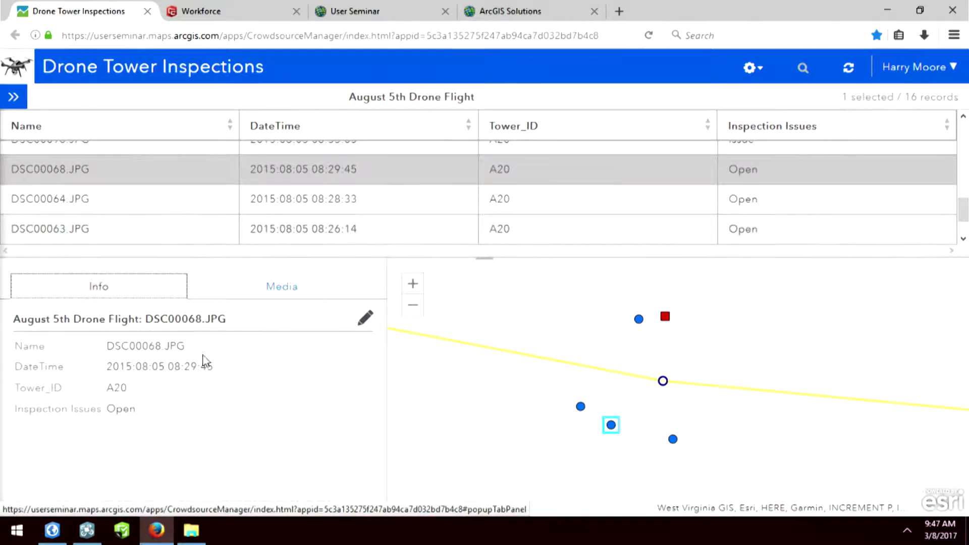
- Change DSC00068.JPG's Inspection Issues to Closed and save the record
click(365, 318)
scroll(338, 365, down, 2)
click(326, 441)
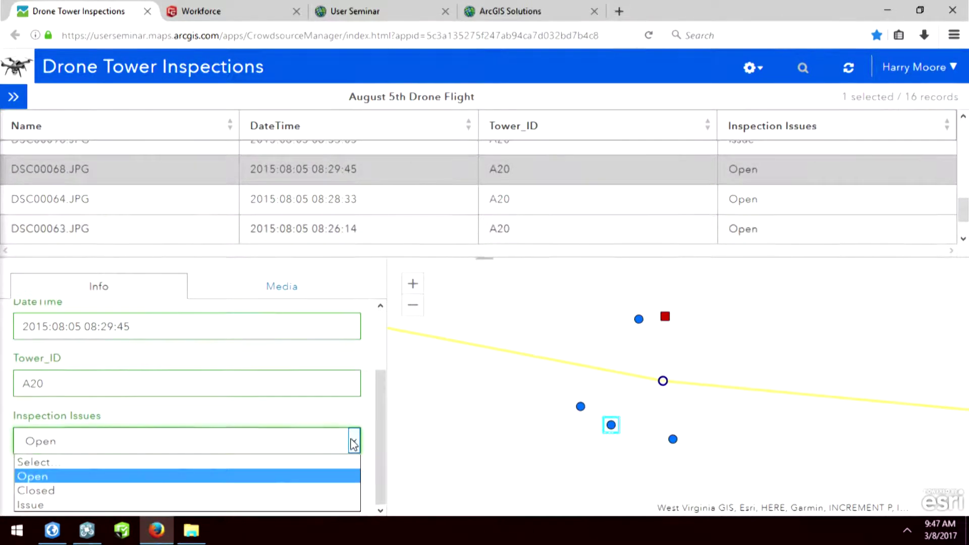
click(298, 490)
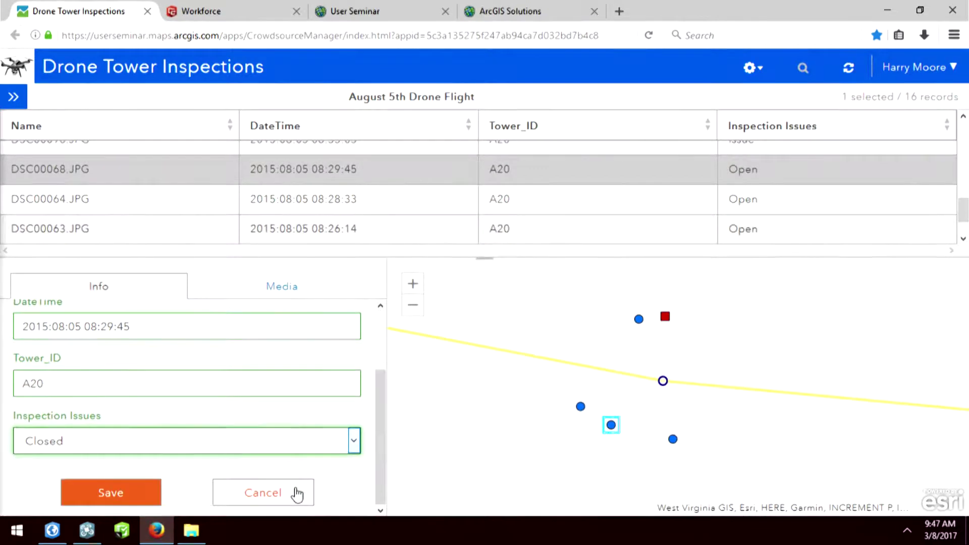
click(129, 501)
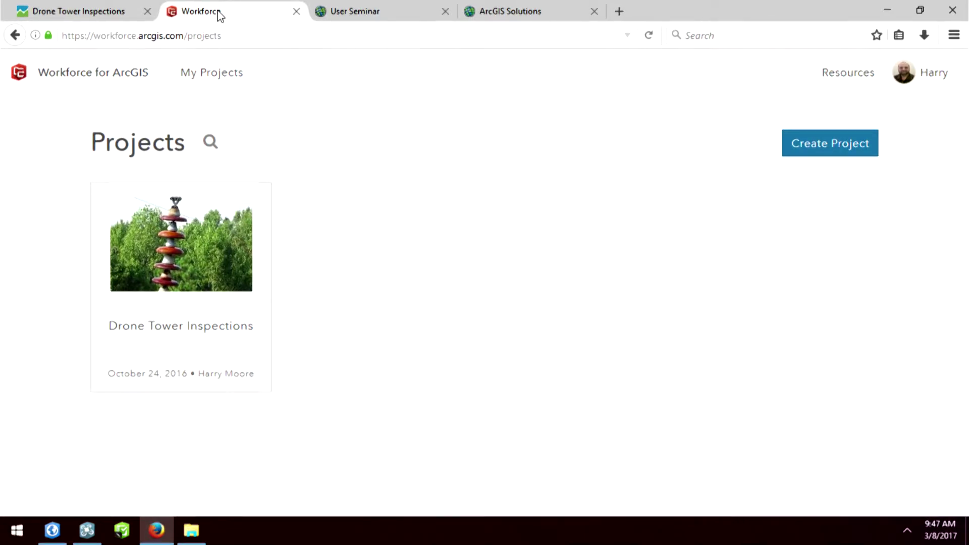
- Open Drone Tower Inspections' configuration and review its assignment types, users and advanced settings
mouse_move(190, 237)
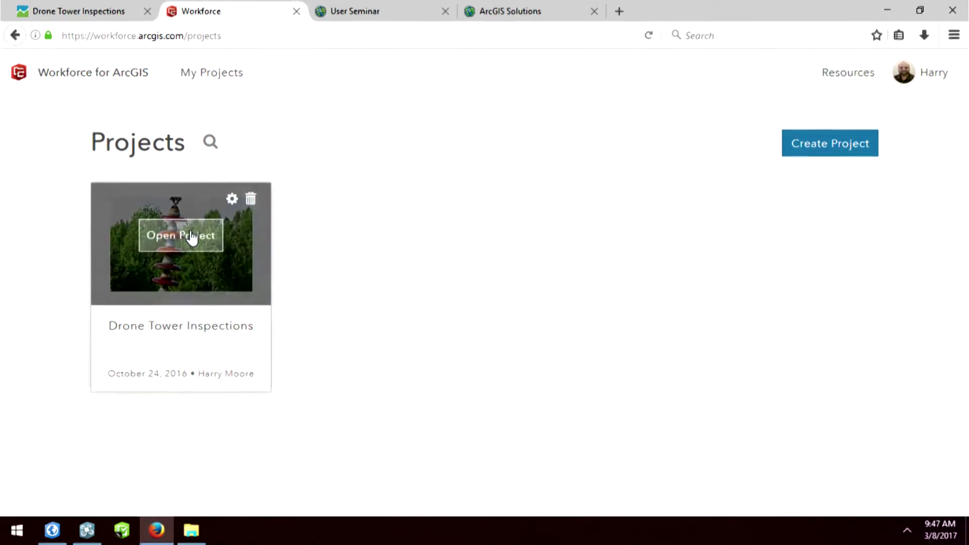
click(232, 200)
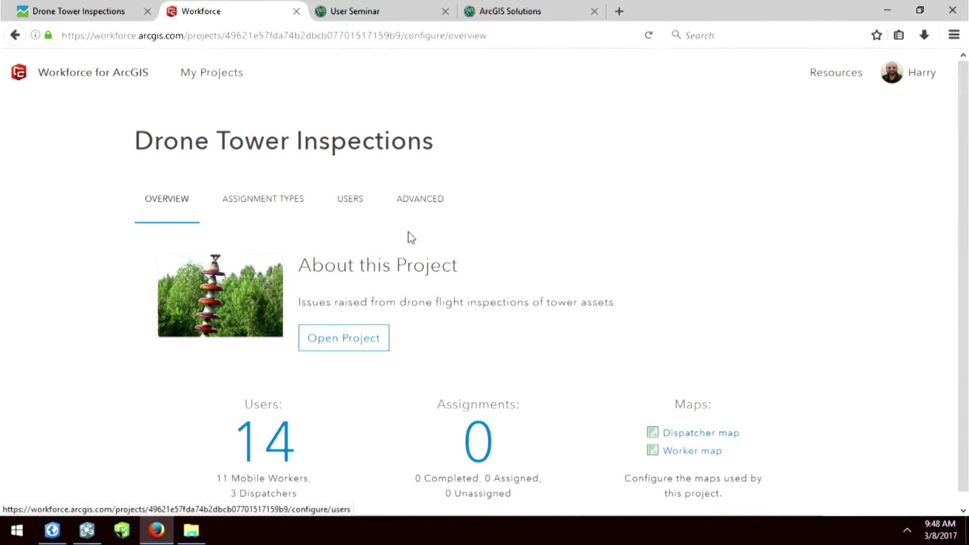
scroll(422, 238, down, 1)
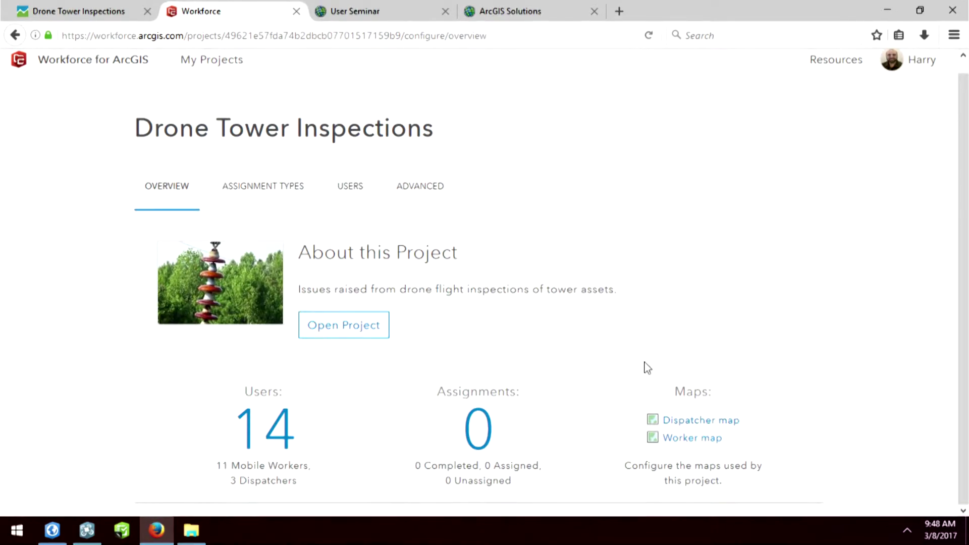
click(244, 194)
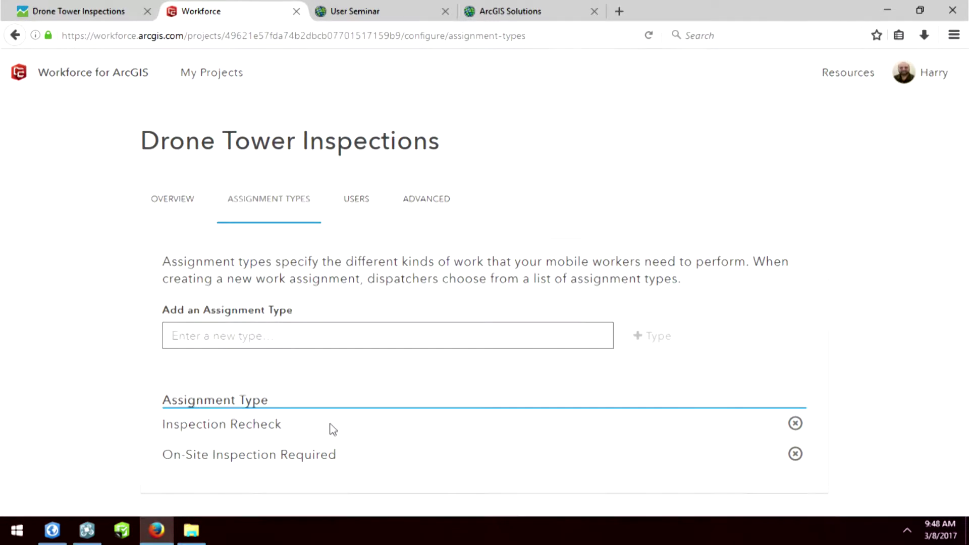
click(364, 204)
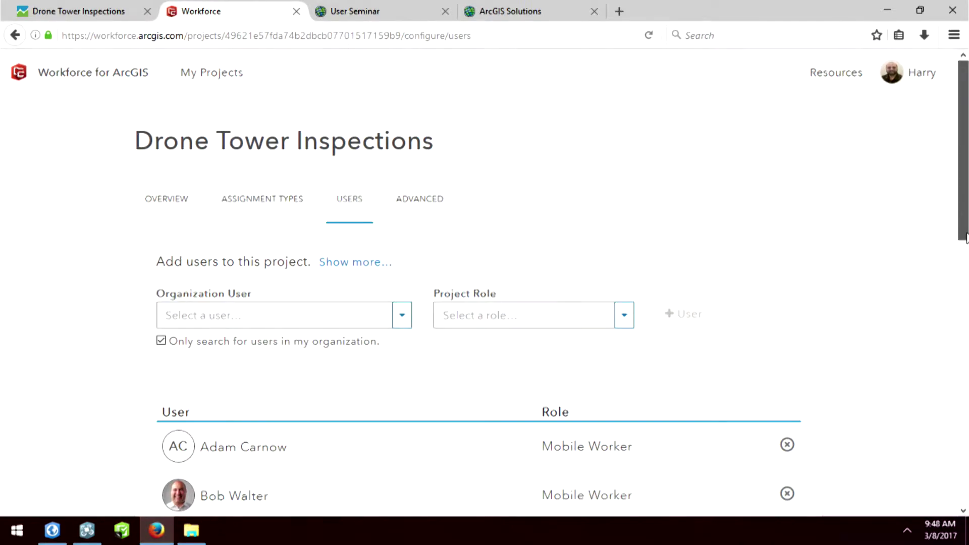
drag(965, 247, 968, 325)
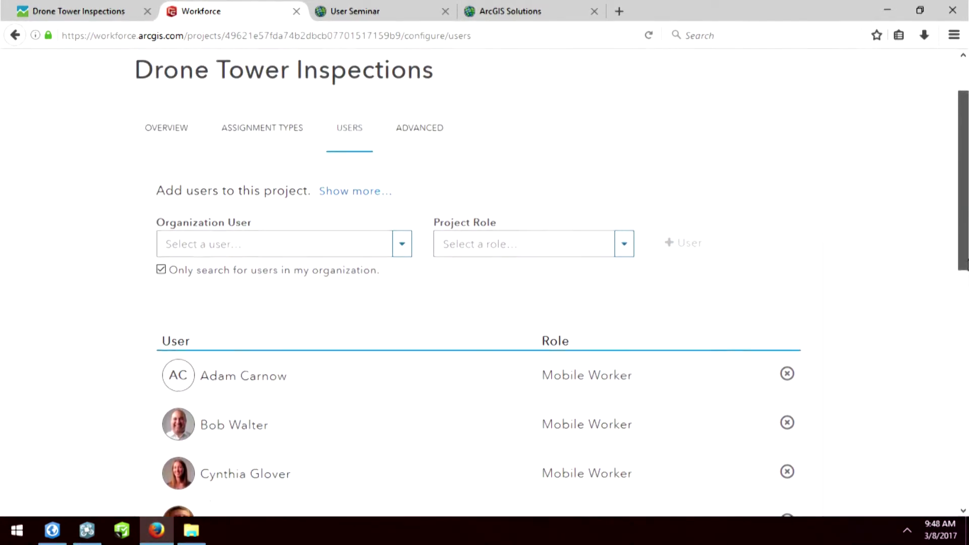
scroll(475, 211, up, 2)
click(416, 197)
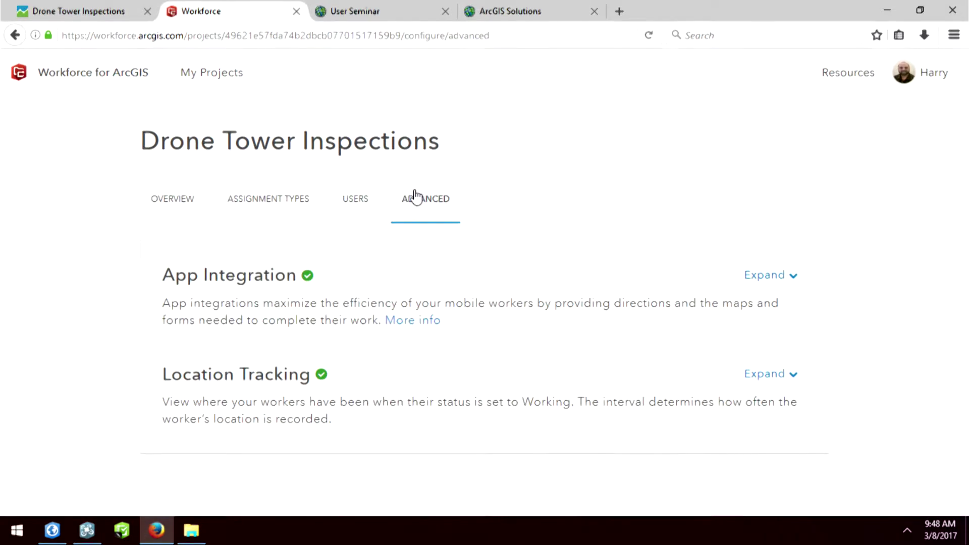
- Review the App Integration and Location Tracking settings, then return to the projects list for Drone Tower Inspections
click(799, 279)
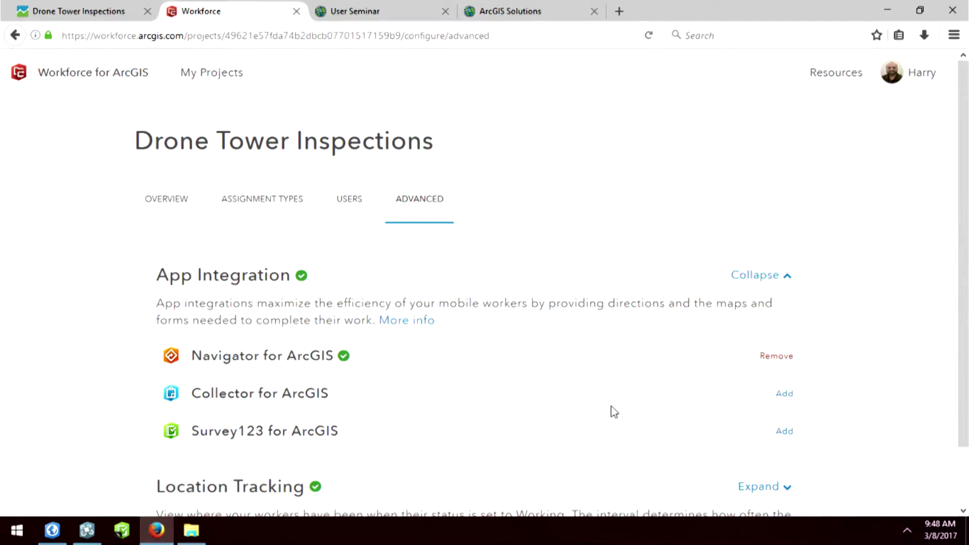
scroll(855, 389, down, 2)
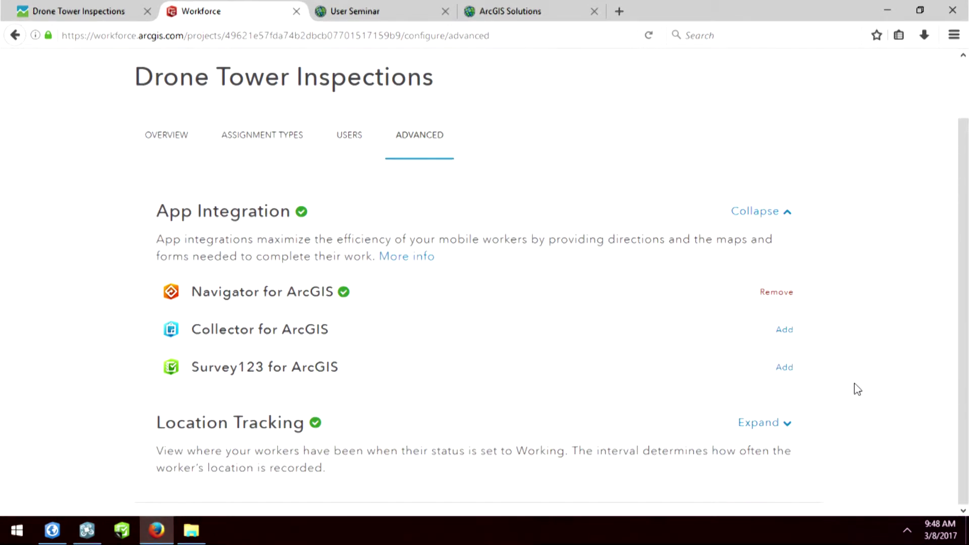
click(776, 424)
scroll(800, 414, down, 1)
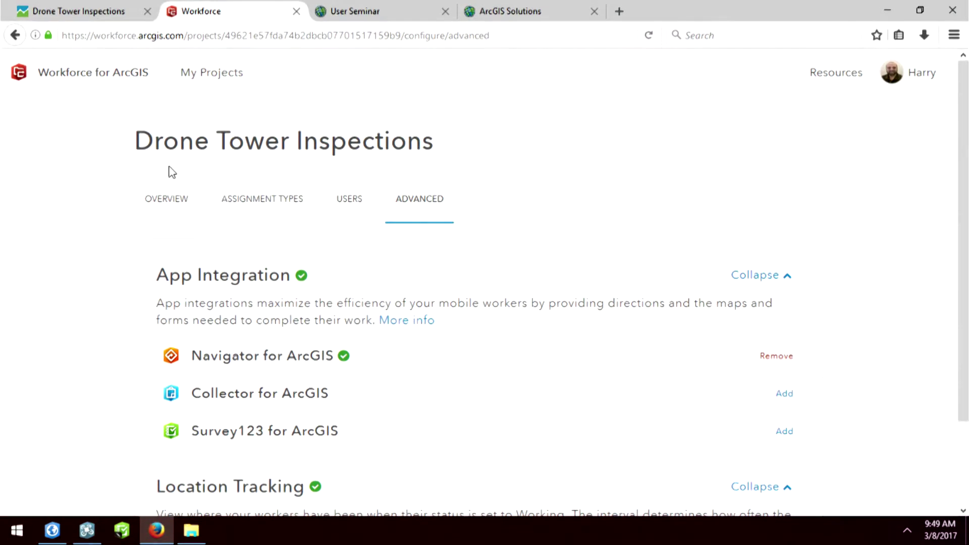
click(102, 87)
mouse_move(171, 268)
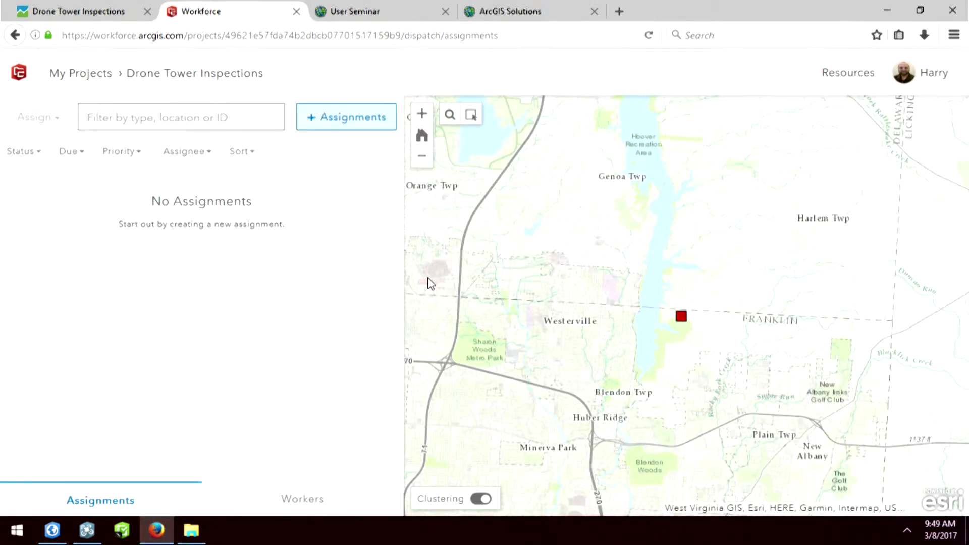
- Zoom to the flagged DSC00096.JPG inspection issue and create an assignment from its popup
scroll(690, 320, up, 5)
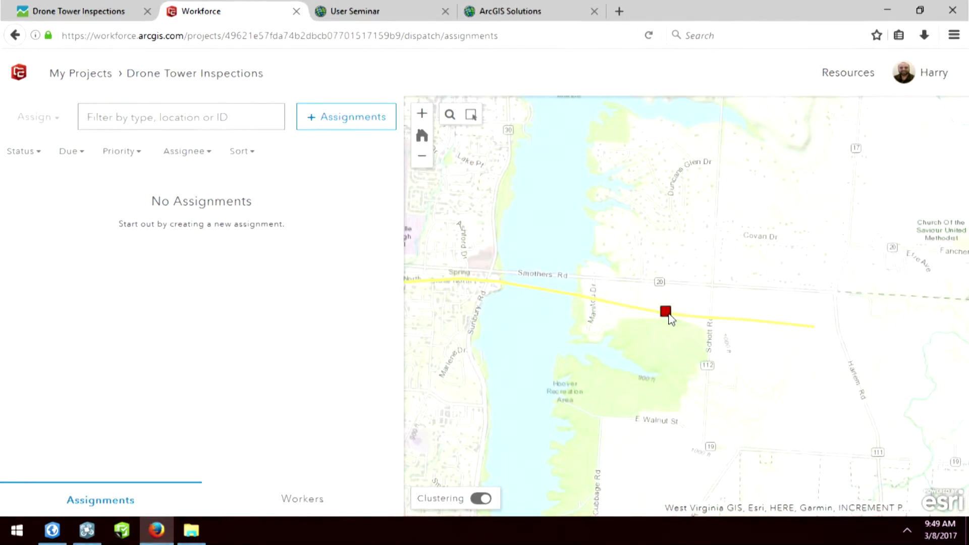
scroll(670, 320, up, 3)
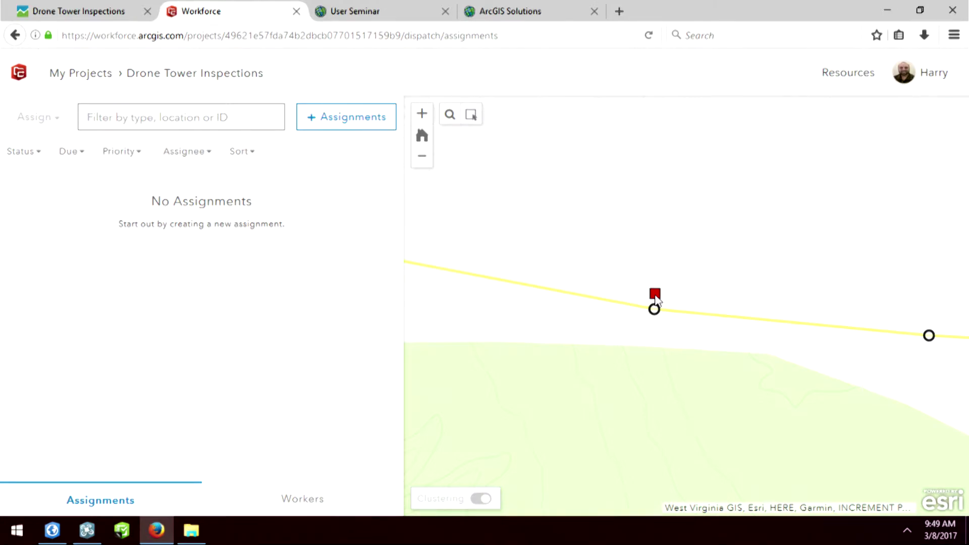
click(655, 294)
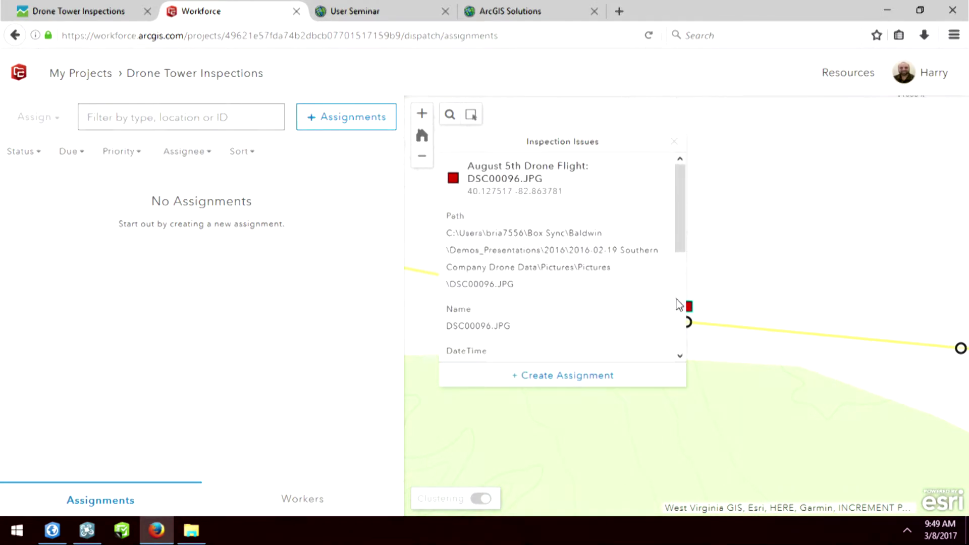
drag(680, 250, 690, 346)
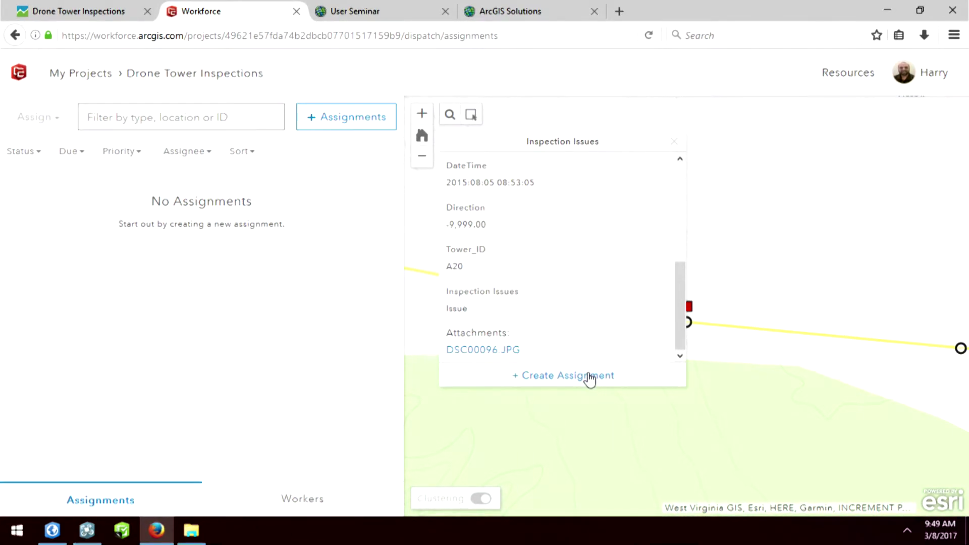
click(589, 375)
- Make it an On-Site Inspection Required assignment and assign it to a field worker
click(181, 185)
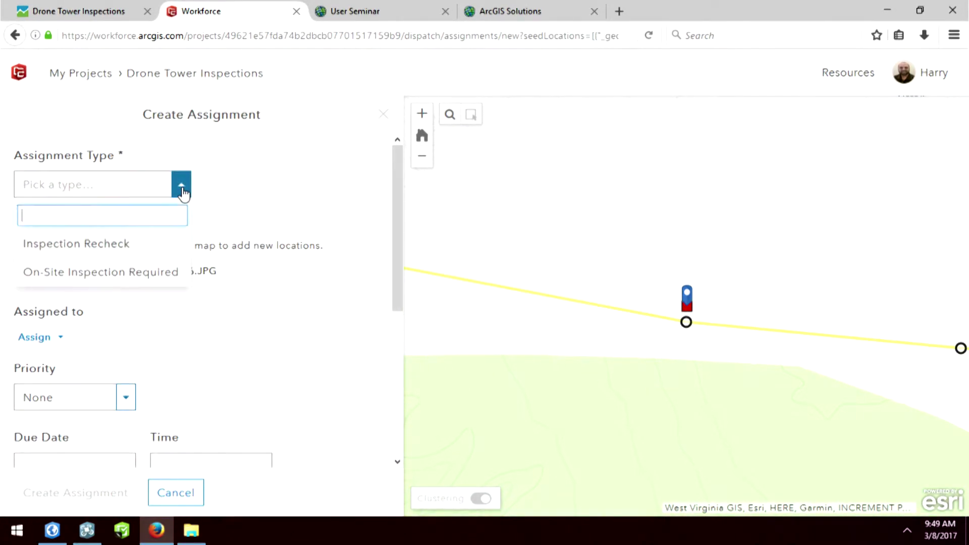
click(140, 272)
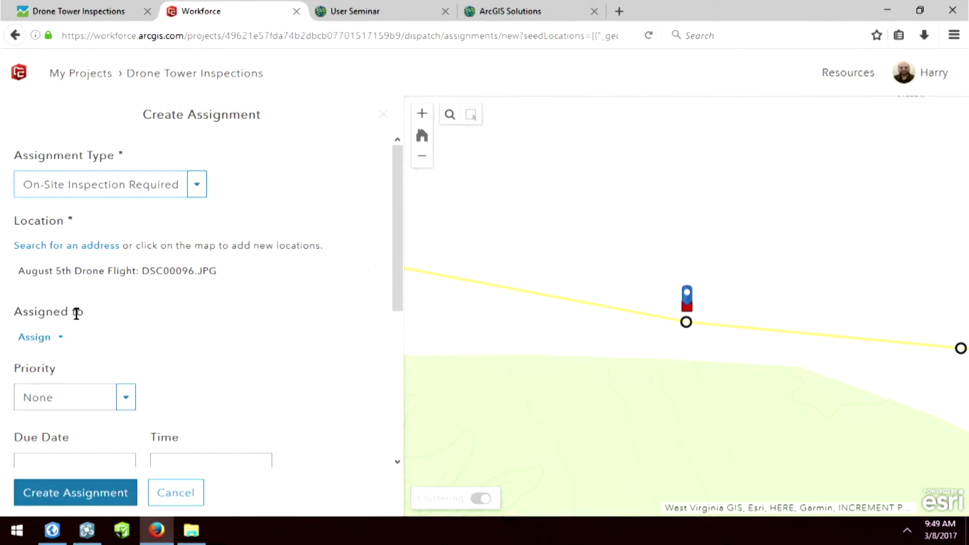
click(59, 339)
scroll(60, 339, down, 4)
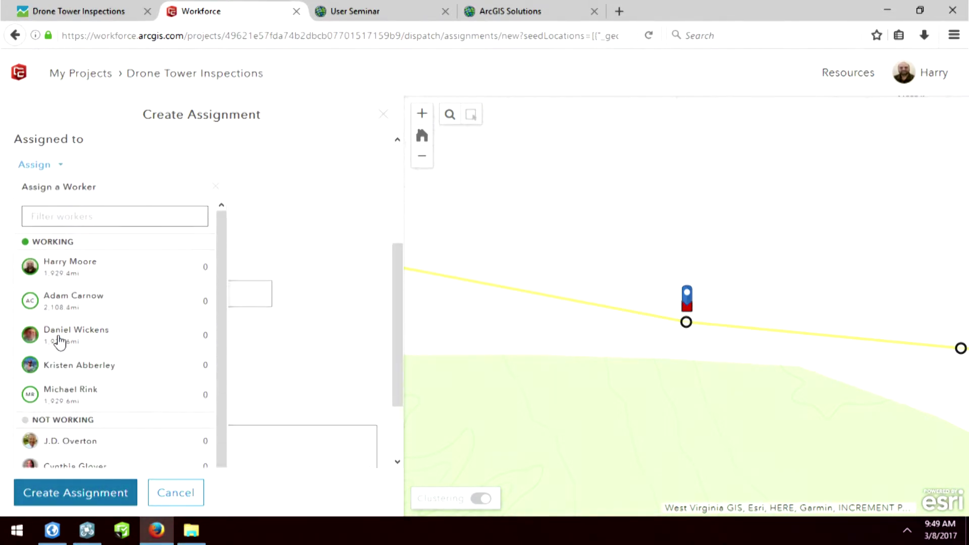
click(76, 295)
- Set the due date to March 8 at 10:00 am
click(83, 290)
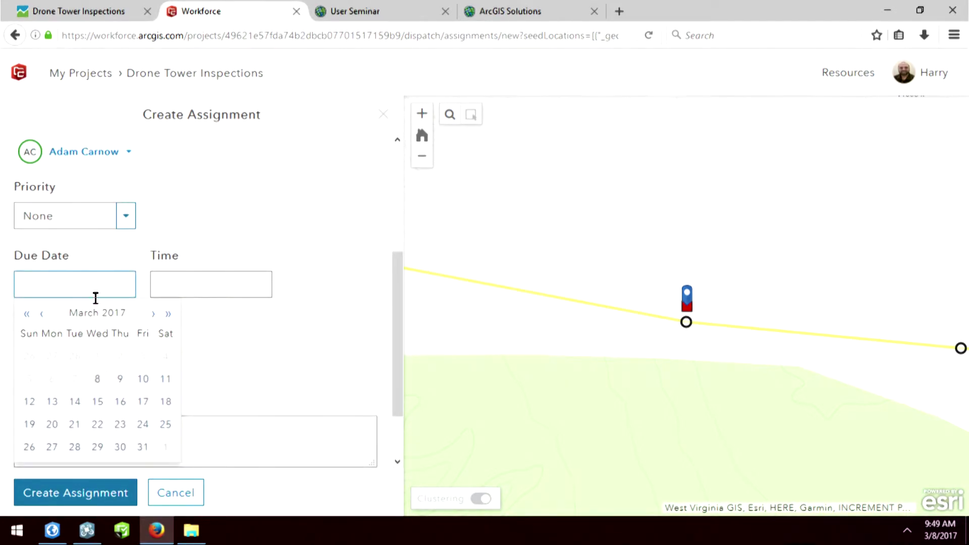
click(97, 379)
click(174, 283)
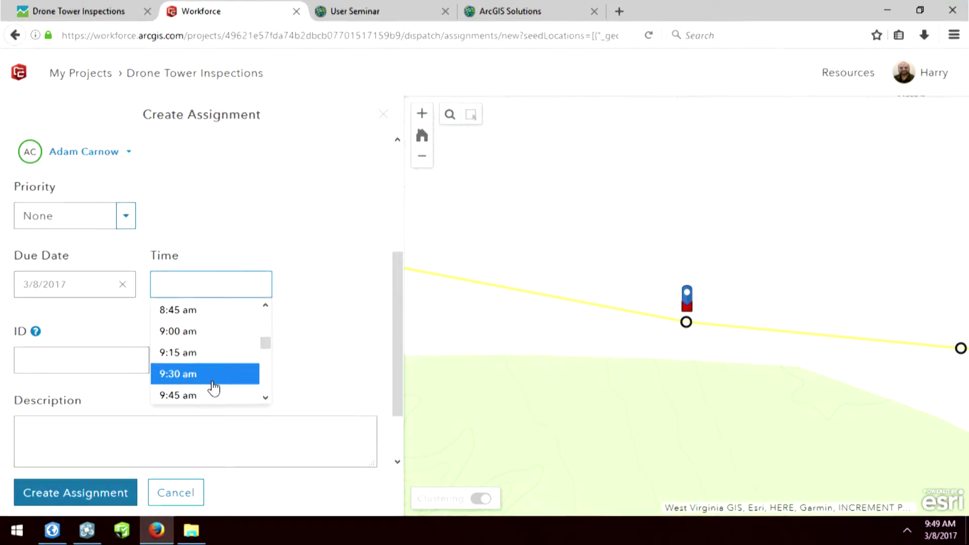
scroll(215, 388, down, 1)
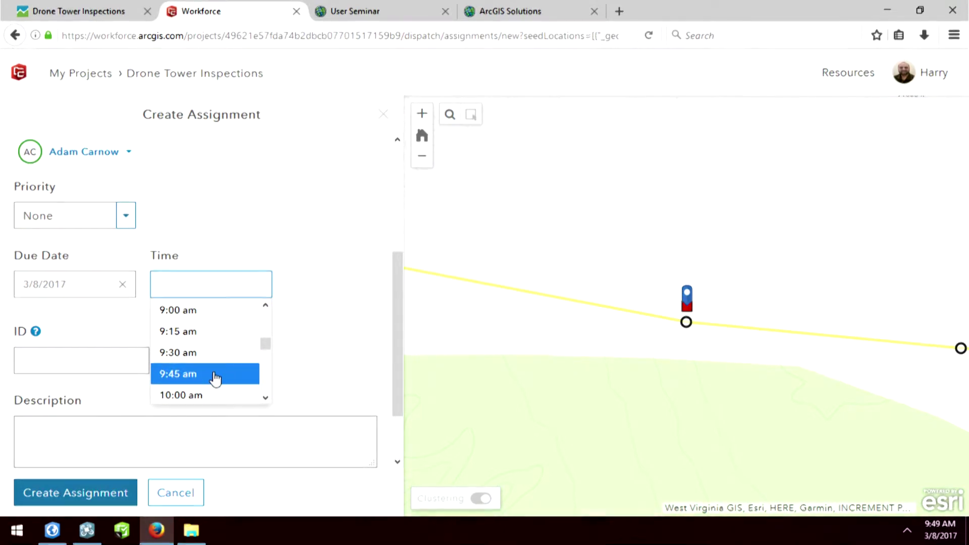
click(212, 394)
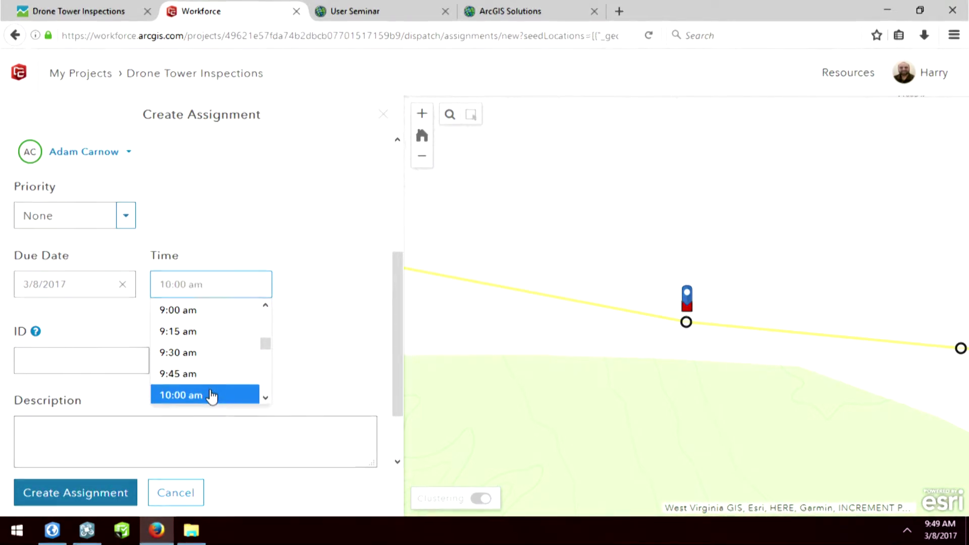
- Add the description 'Check out the insulator dent. Thank You' and create the assignment
scroll(125, 368, down, 1)
click(125, 372)
text(Che)
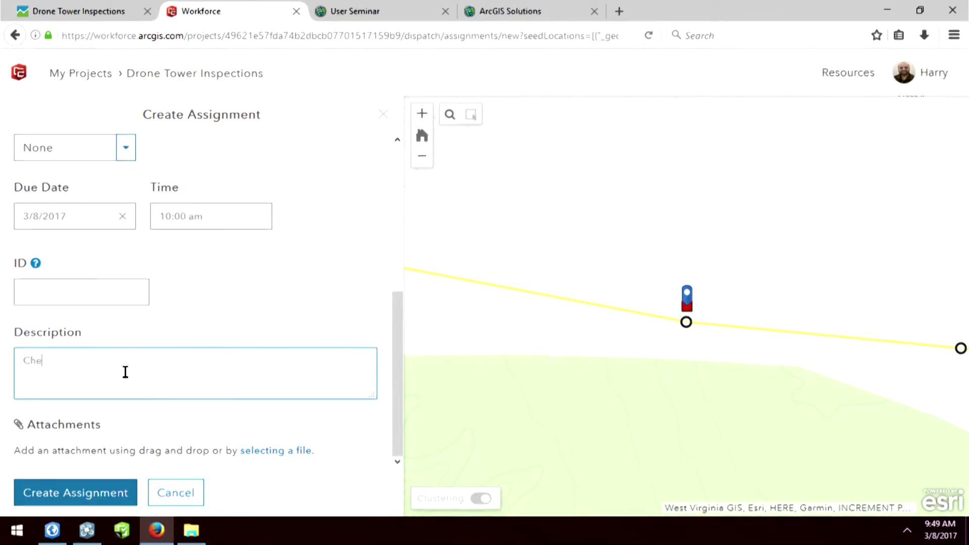
text(ck out the insulator dent. Thank )
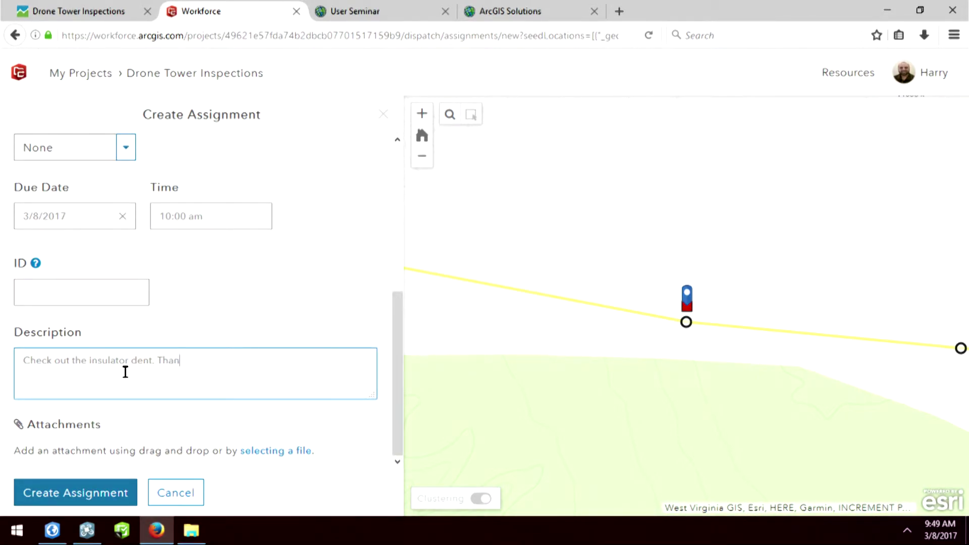
text(You)
click(72, 495)
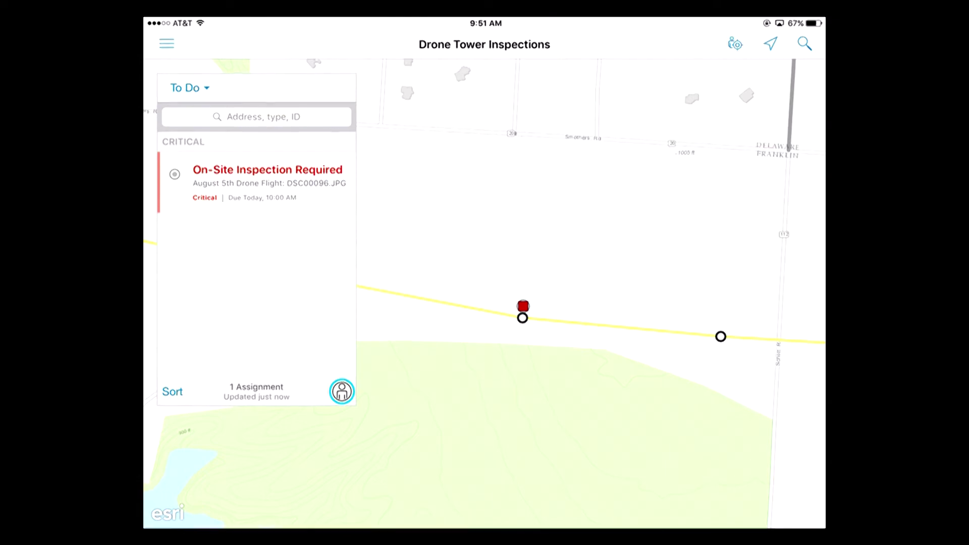
- Open the On-Site Inspection Required assignment details and request directions to its location
click(253, 183)
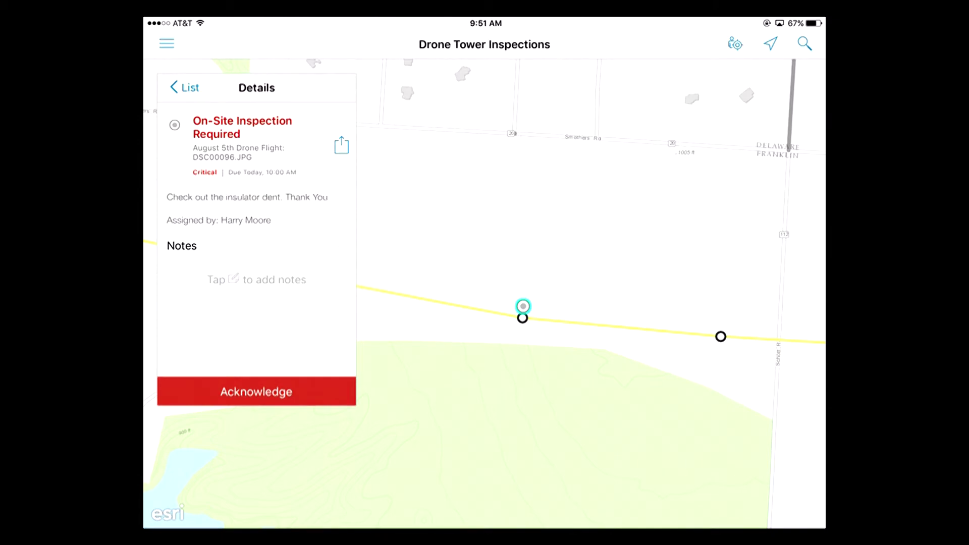
click(342, 145)
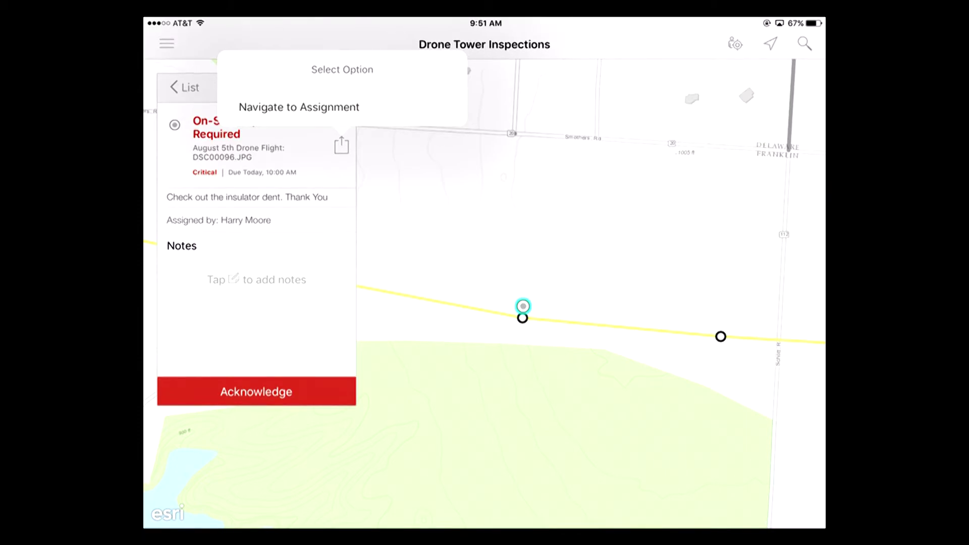
click(299, 107)
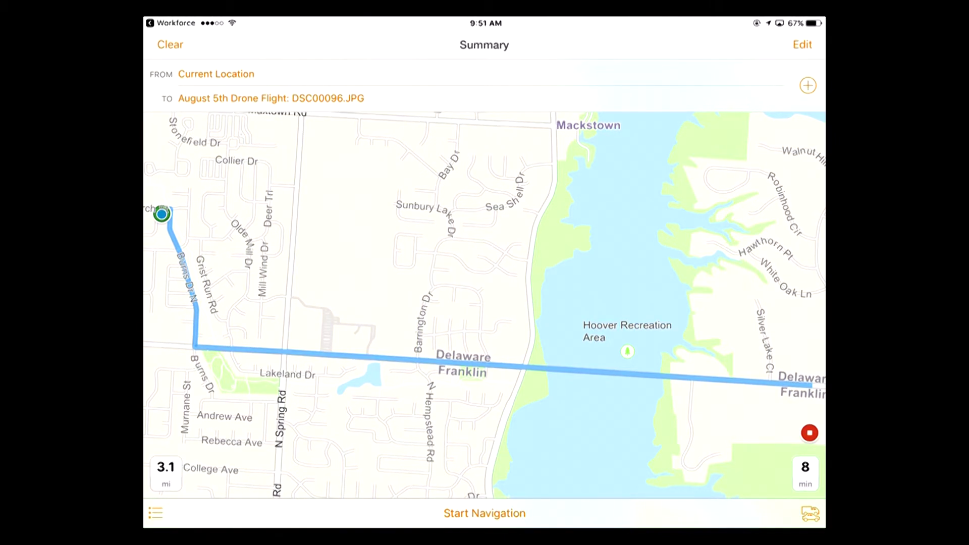
- Start turn-by-turn navigation along the 3.1 mi route and lower the spoken directions volume
click(484, 514)
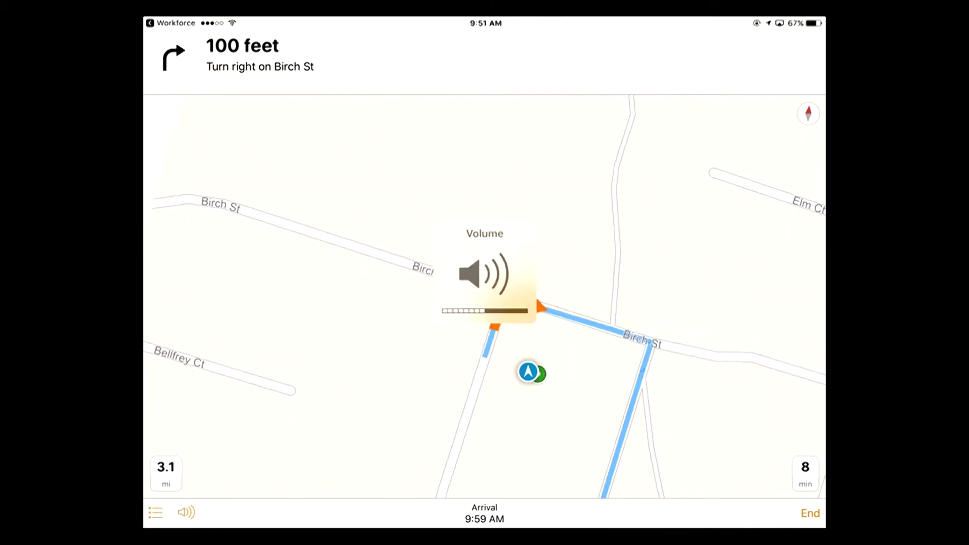
key(XF86AudioLowerVolume)
key(XF86AudioLowerVolume)
key(XF86AudioLowerVolume)
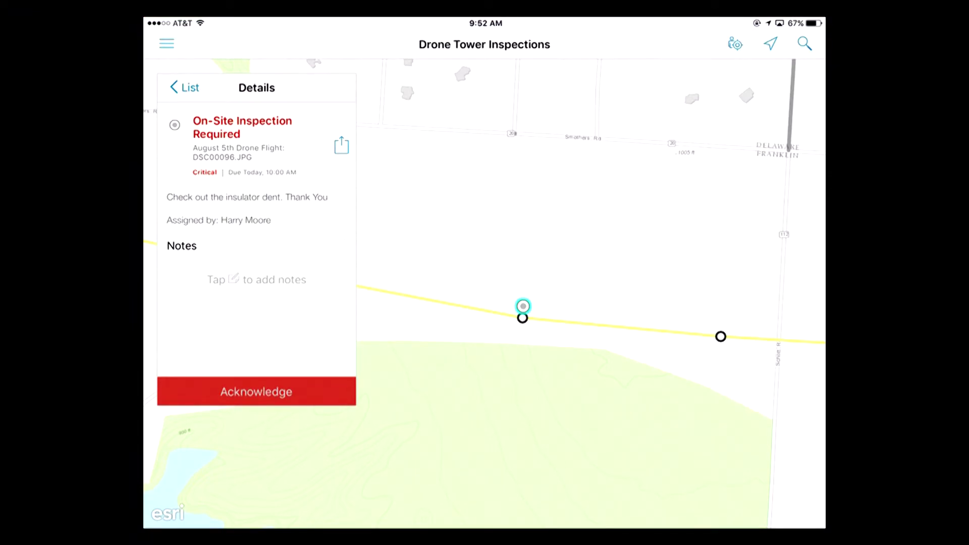
- Acknowledge and start the assignment, note 'The insulator is fine no maintenance needed at all', then finish it
click(257, 392)
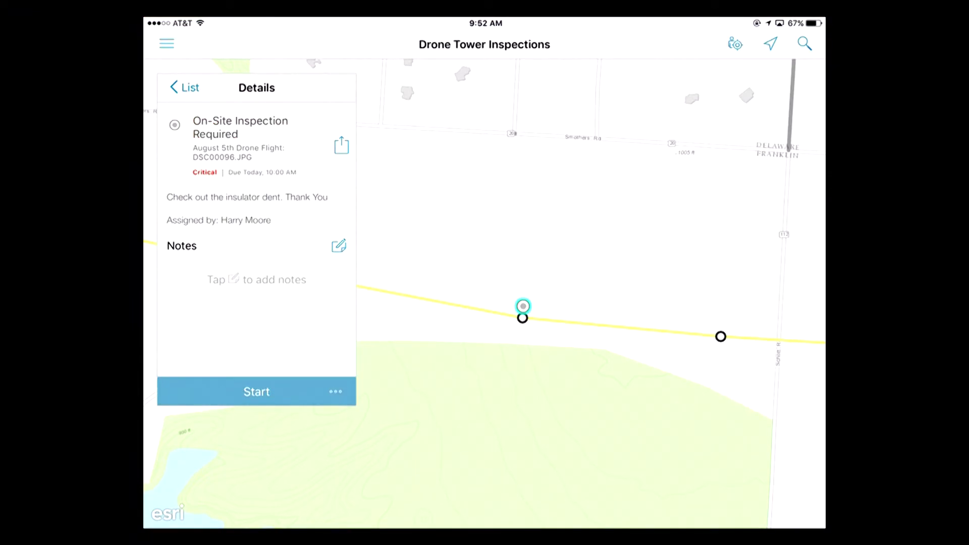
click(257, 392)
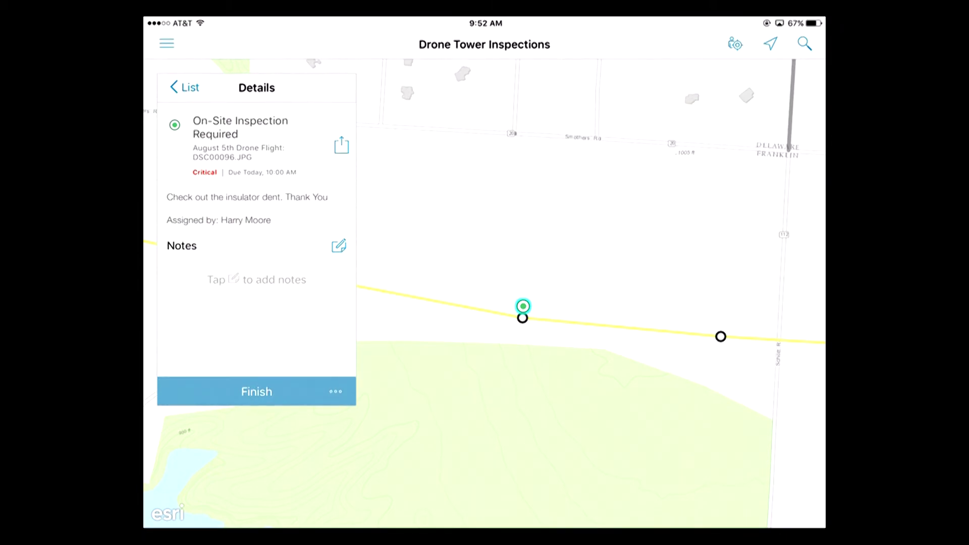
click(339, 245)
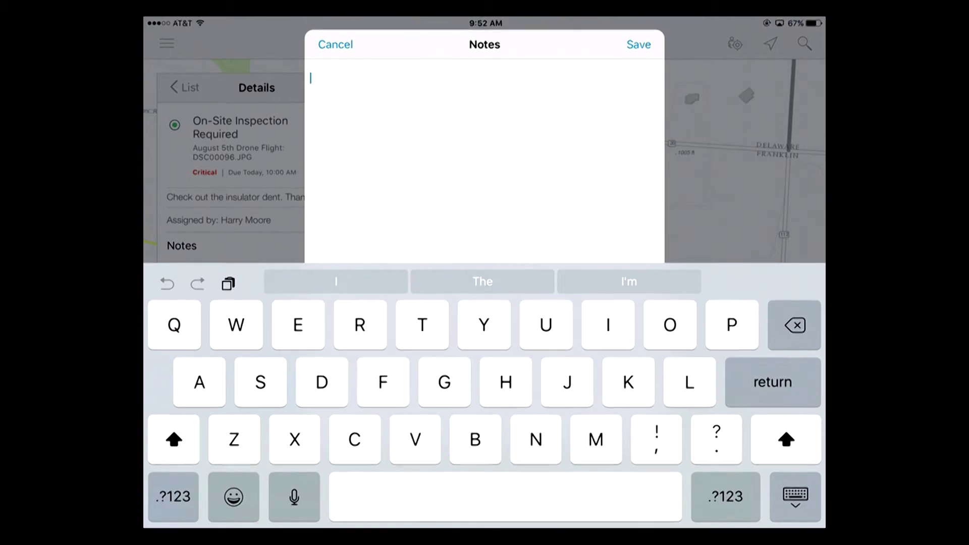
click(294, 497)
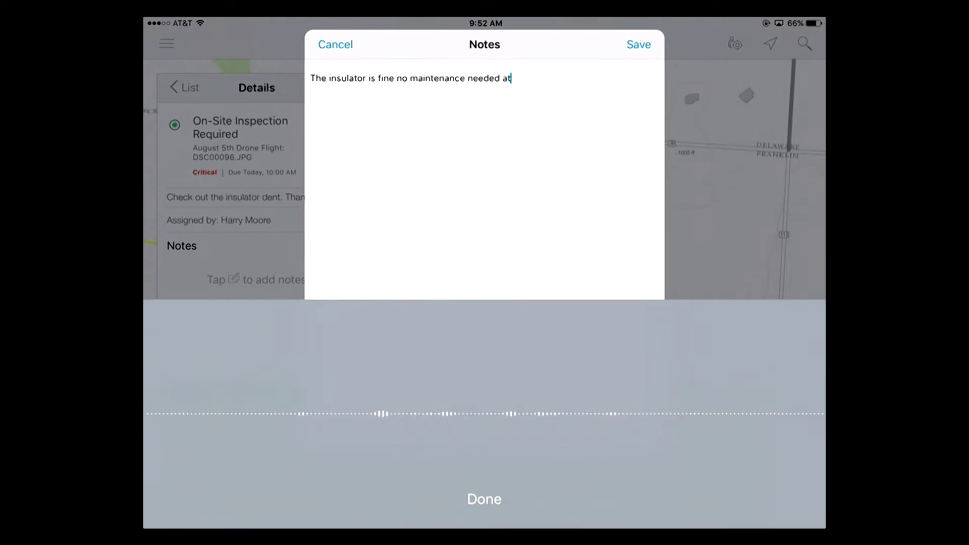
click(638, 45)
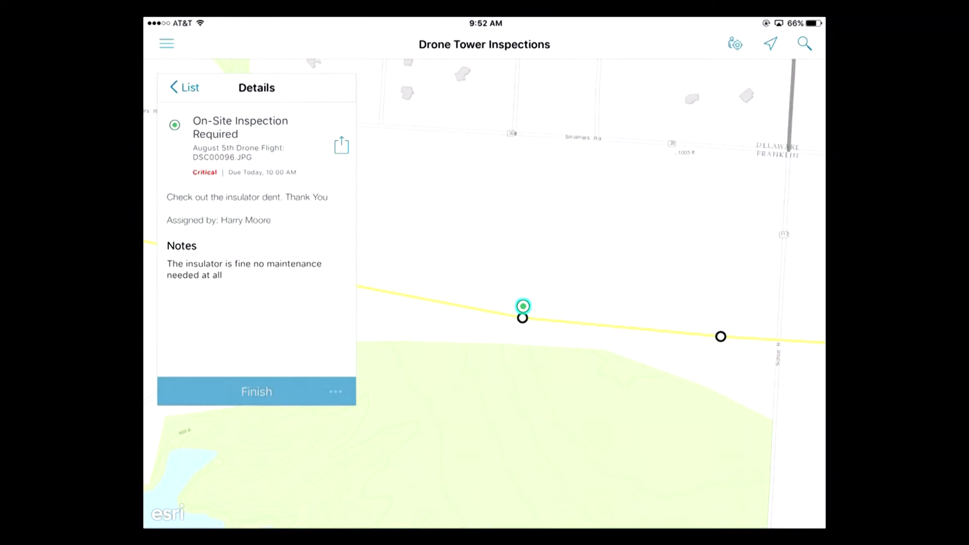
click(256, 391)
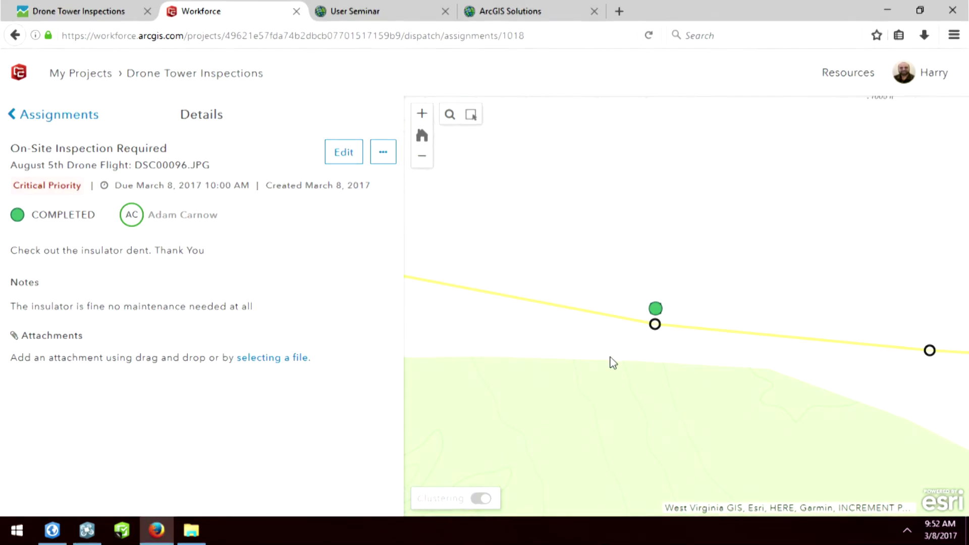
- Select the green tower marker and list its completed On-Site Inspection Required assignment
click(659, 314)
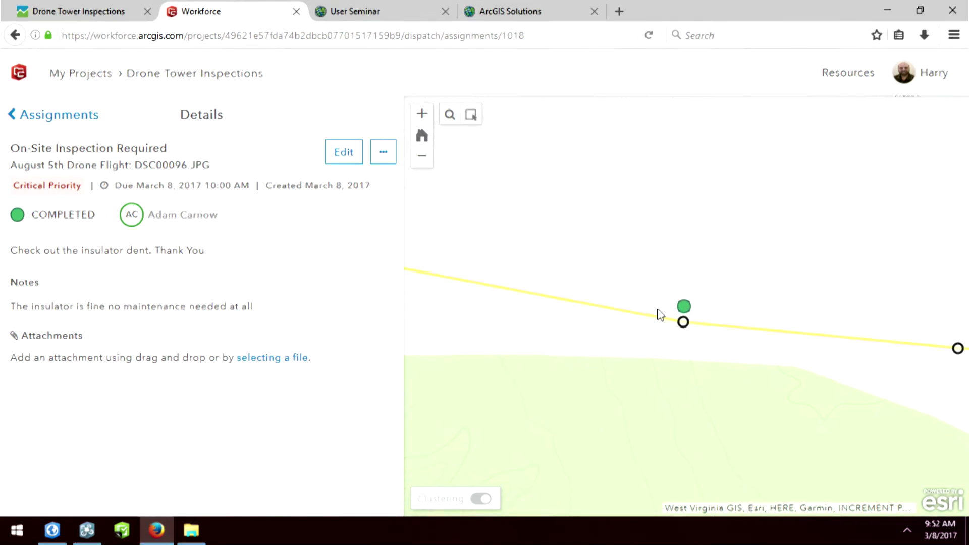
click(571, 175)
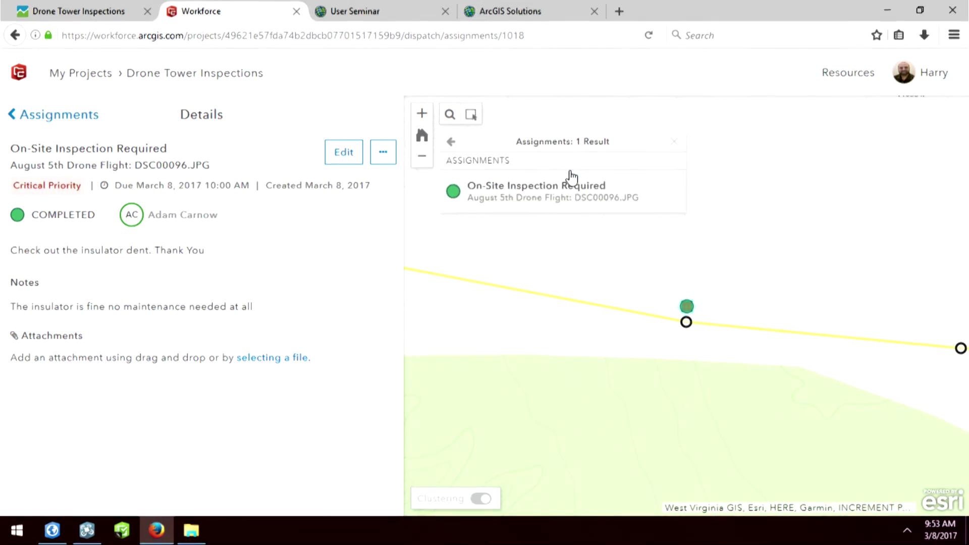